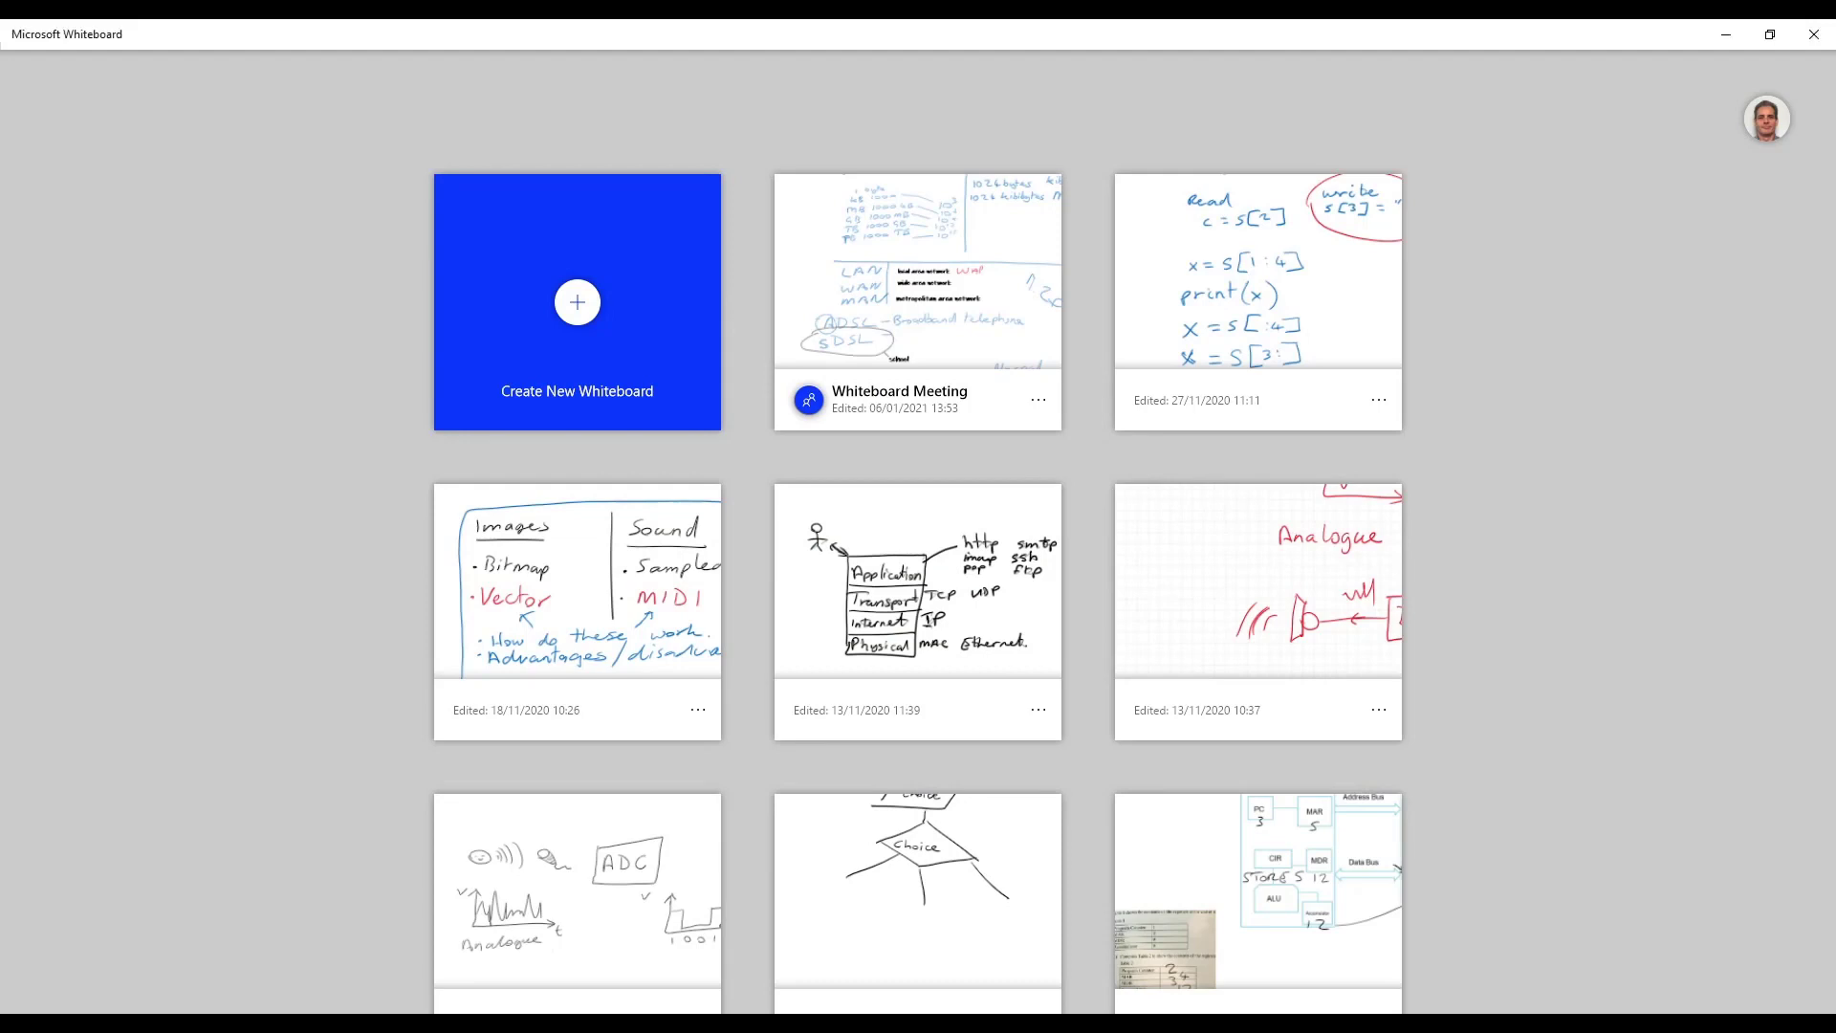
- Scroll the Microsoft Whiteboard gallery down and back up to review the saved boards
{"action": "scroll", "coordinate": [1482, 497], "scroll_direction": "down", "scroll_amount": 4}
{"action": "scroll", "coordinate": [1520, 366], "scroll_direction": "up", "scroll_amount": 4}
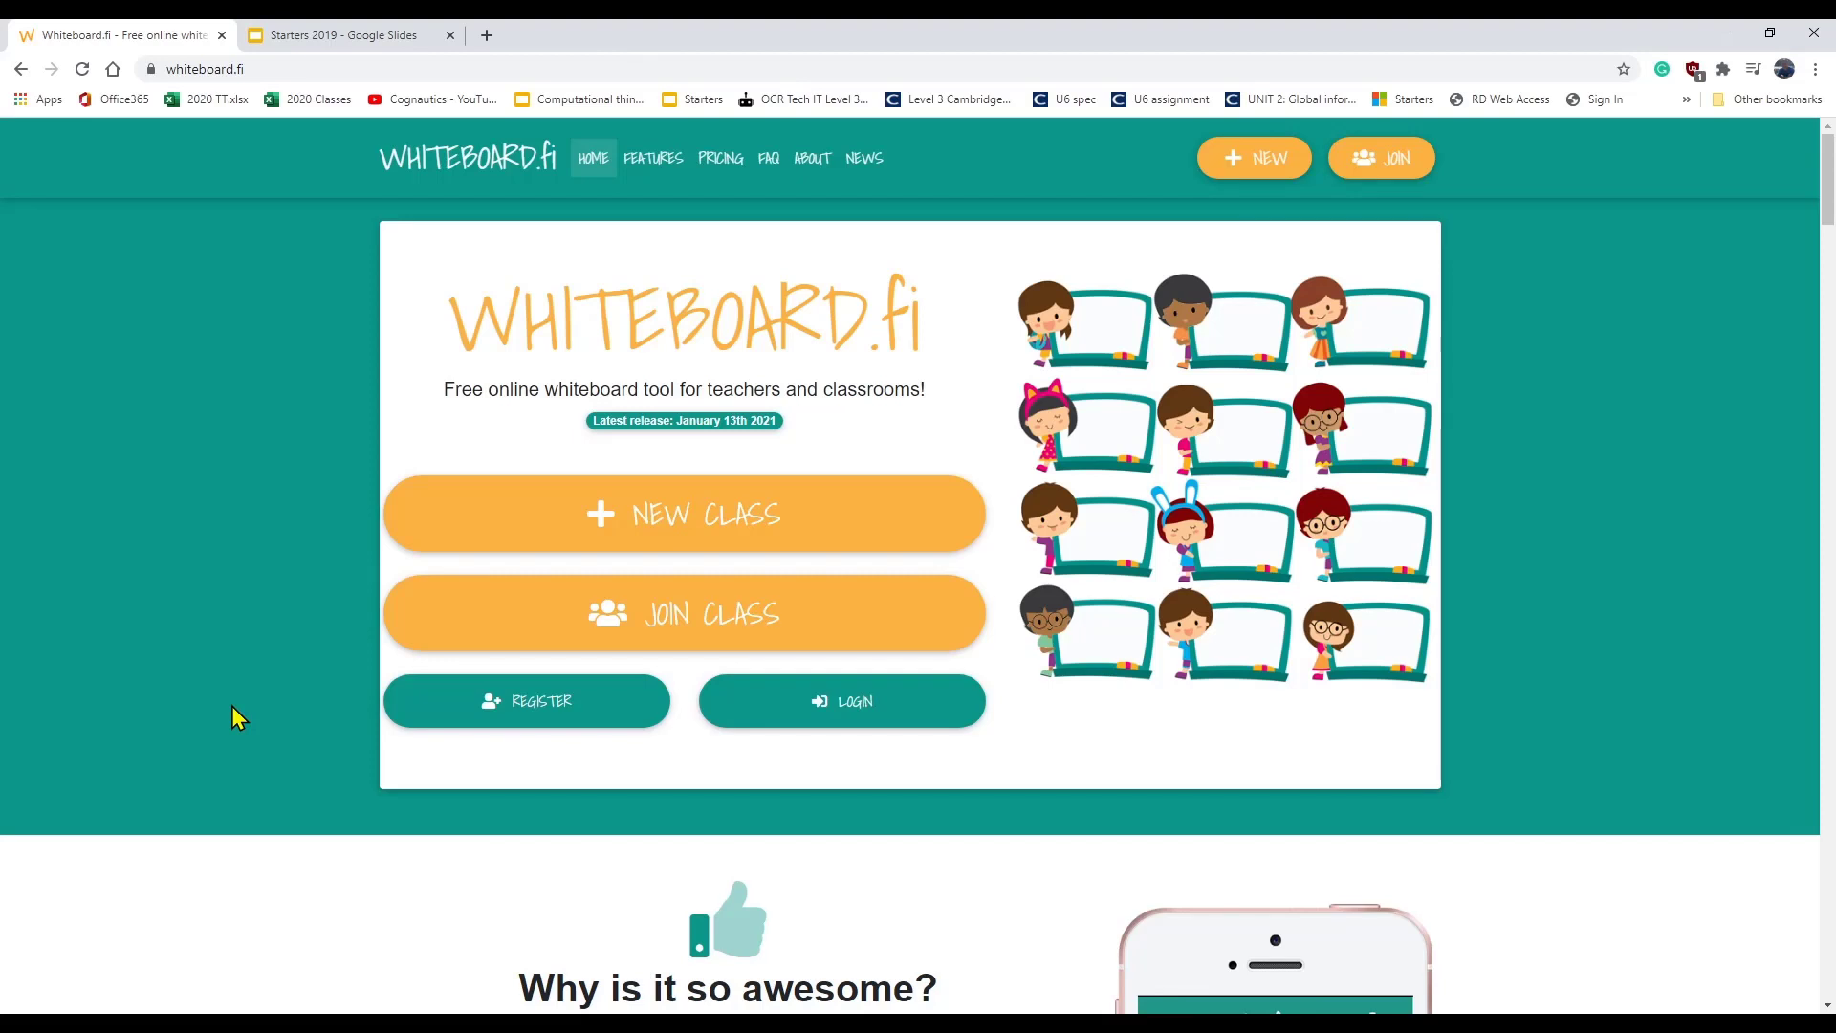
{"action": "left_click", "coordinate": [353, 37]}
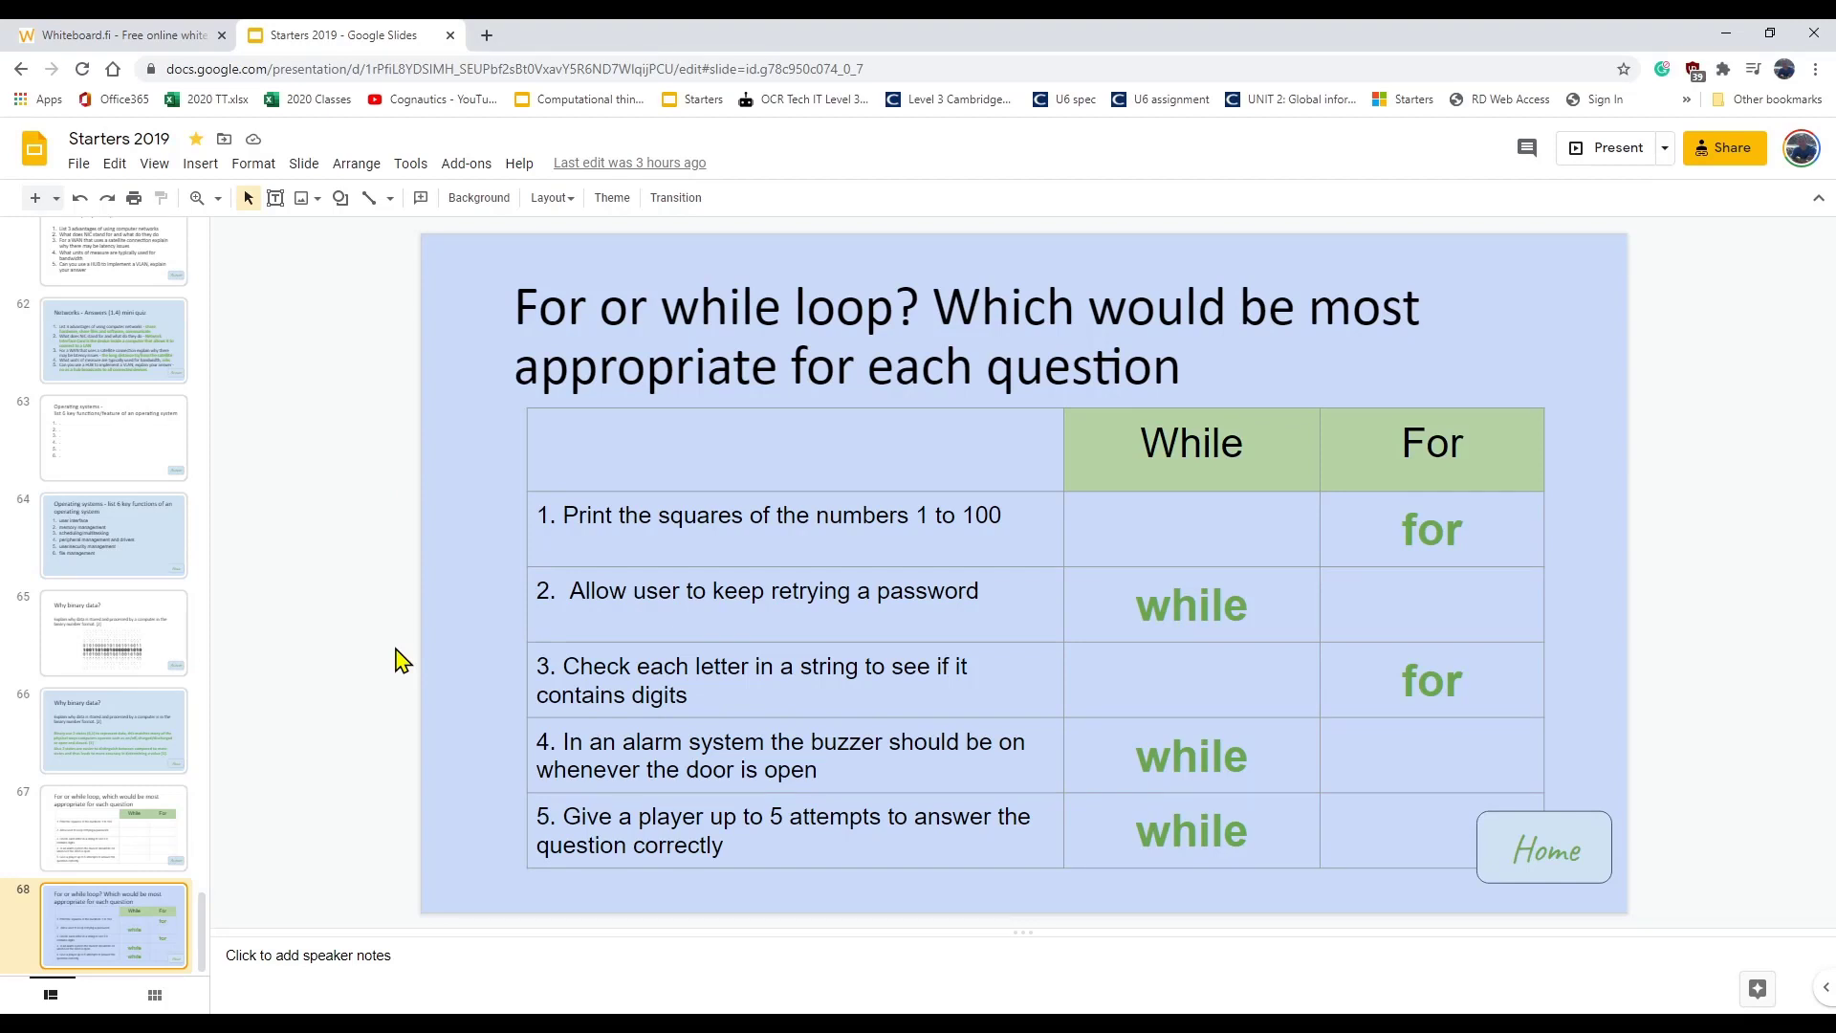
{"action": "left_click", "coordinate": [95, 856]}
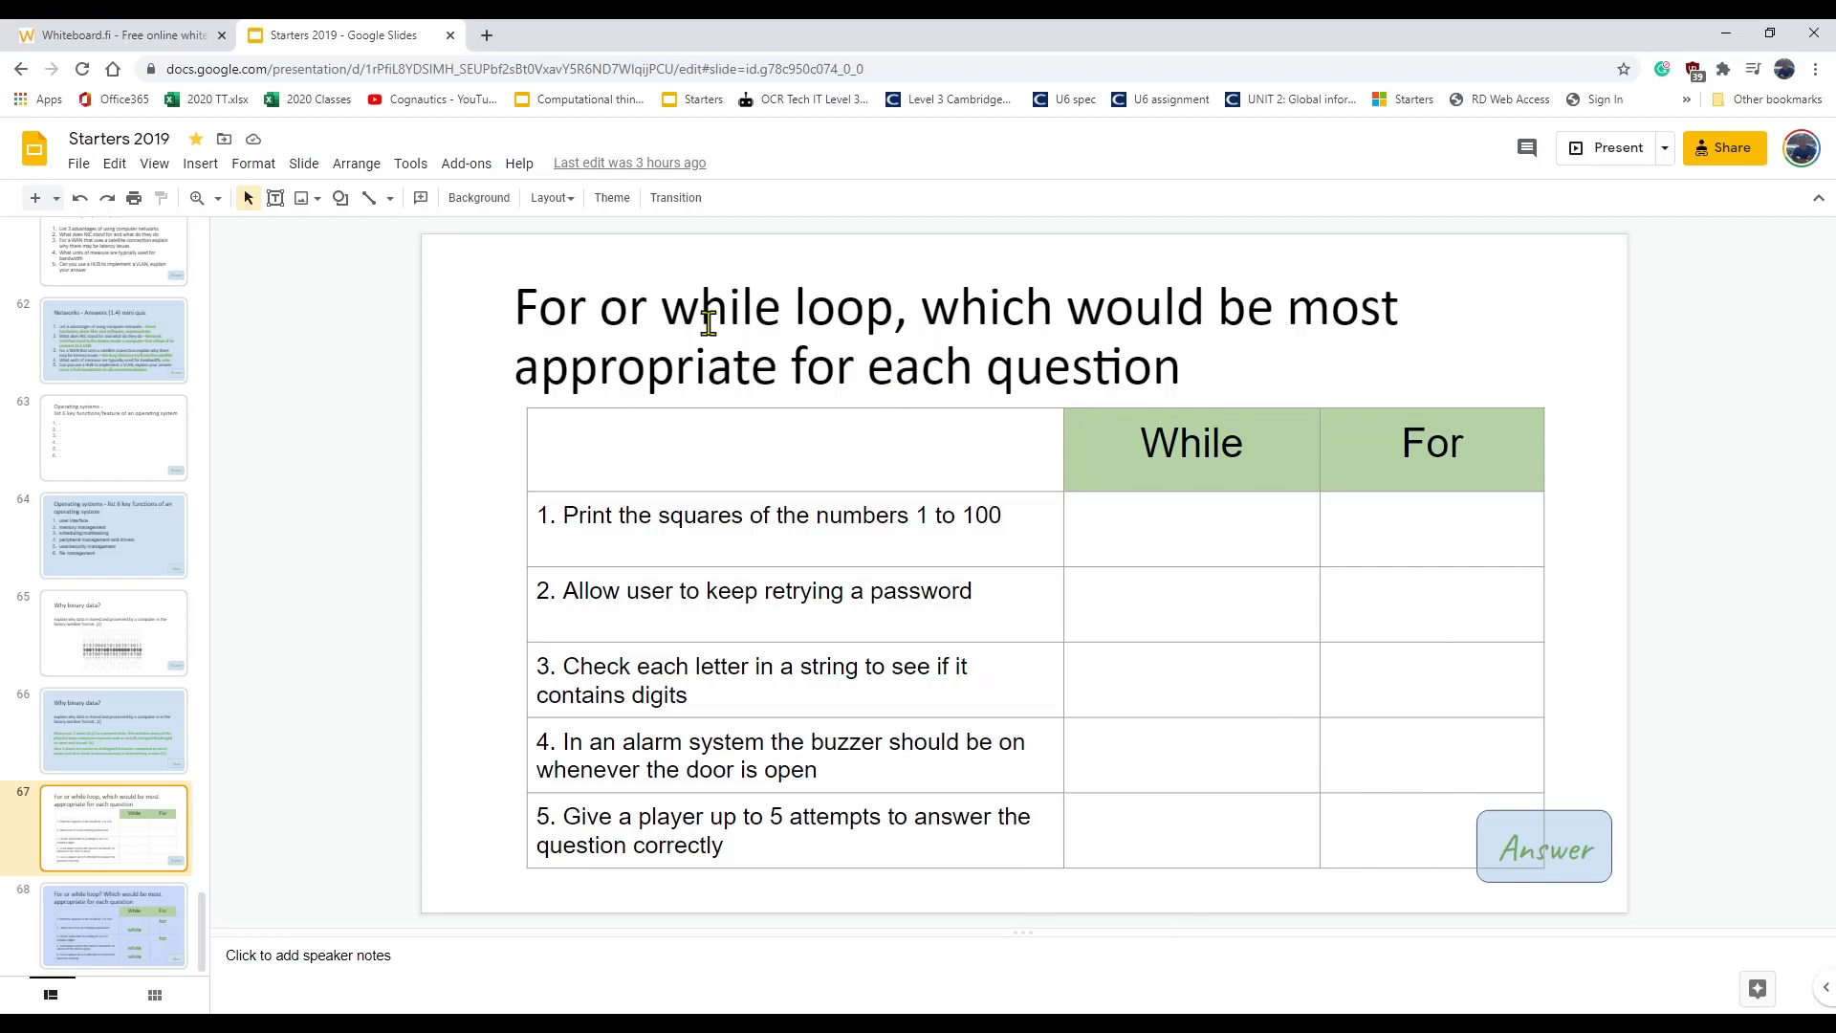
{"action": "left_click", "coordinate": [179, 35]}
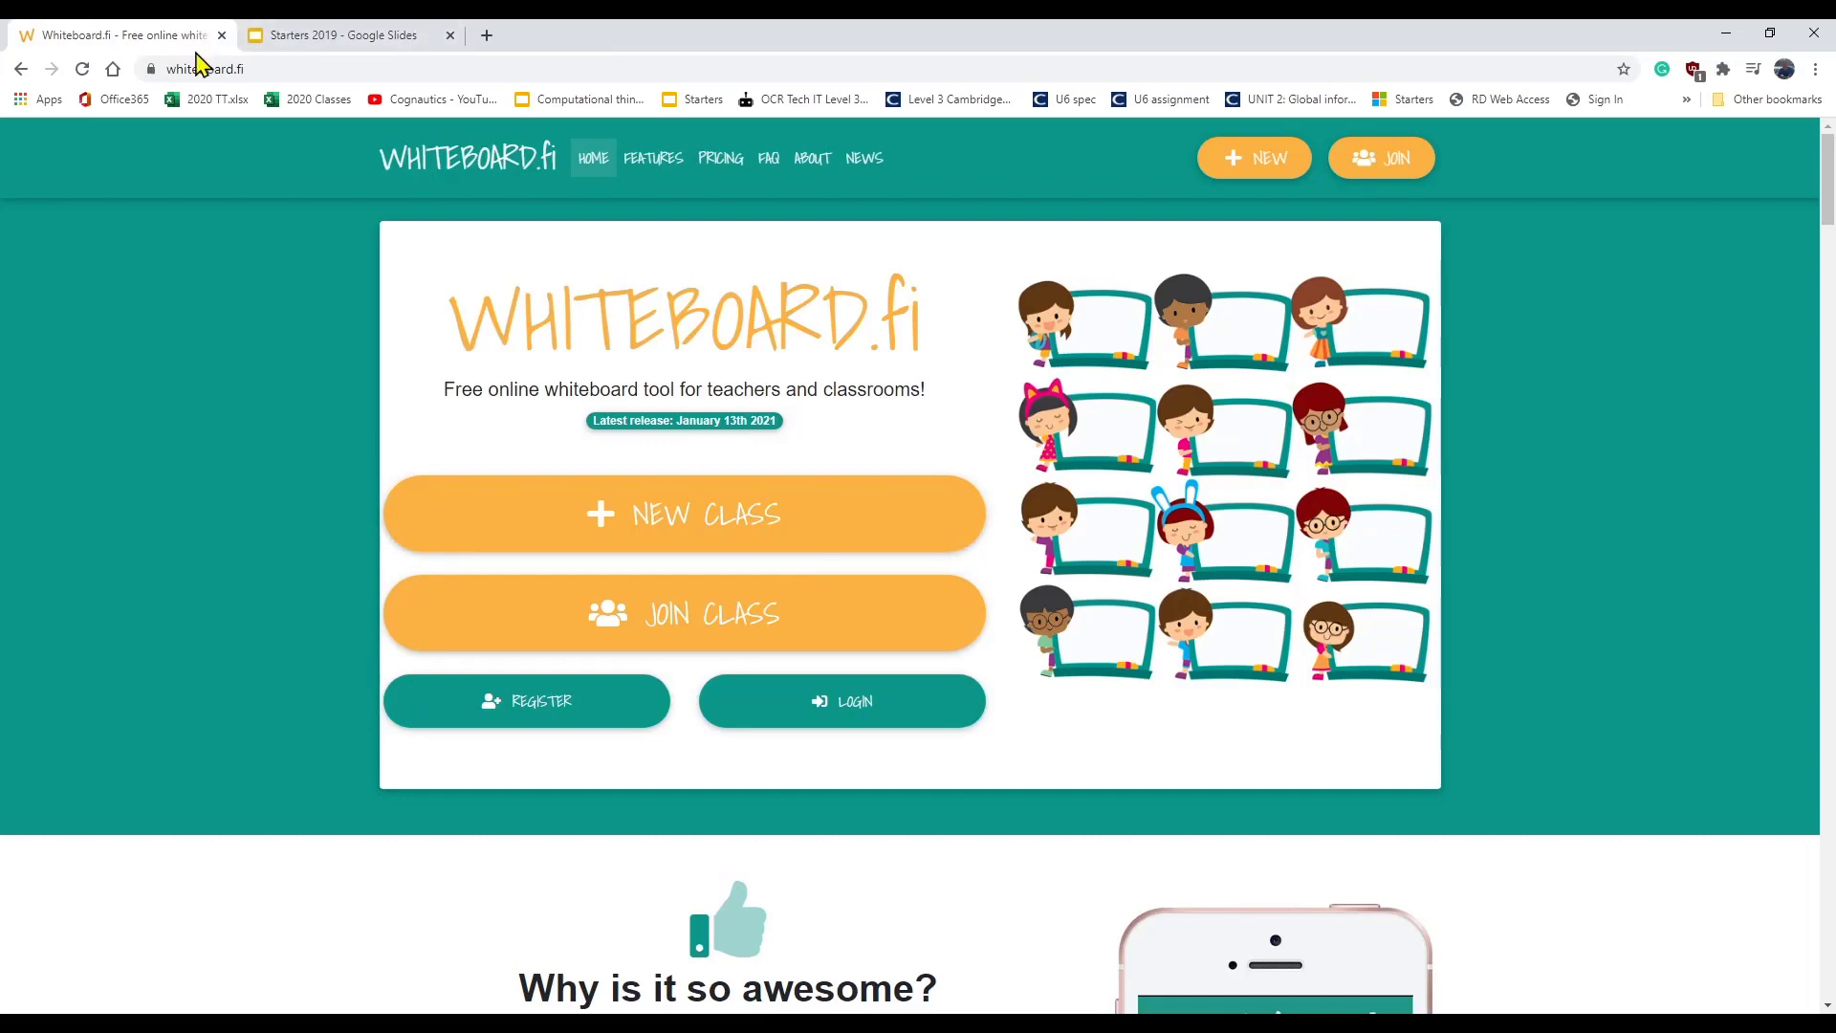
- Start a new temporary class under the teacher's display name
{"action": "left_click", "coordinate": [705, 532]}
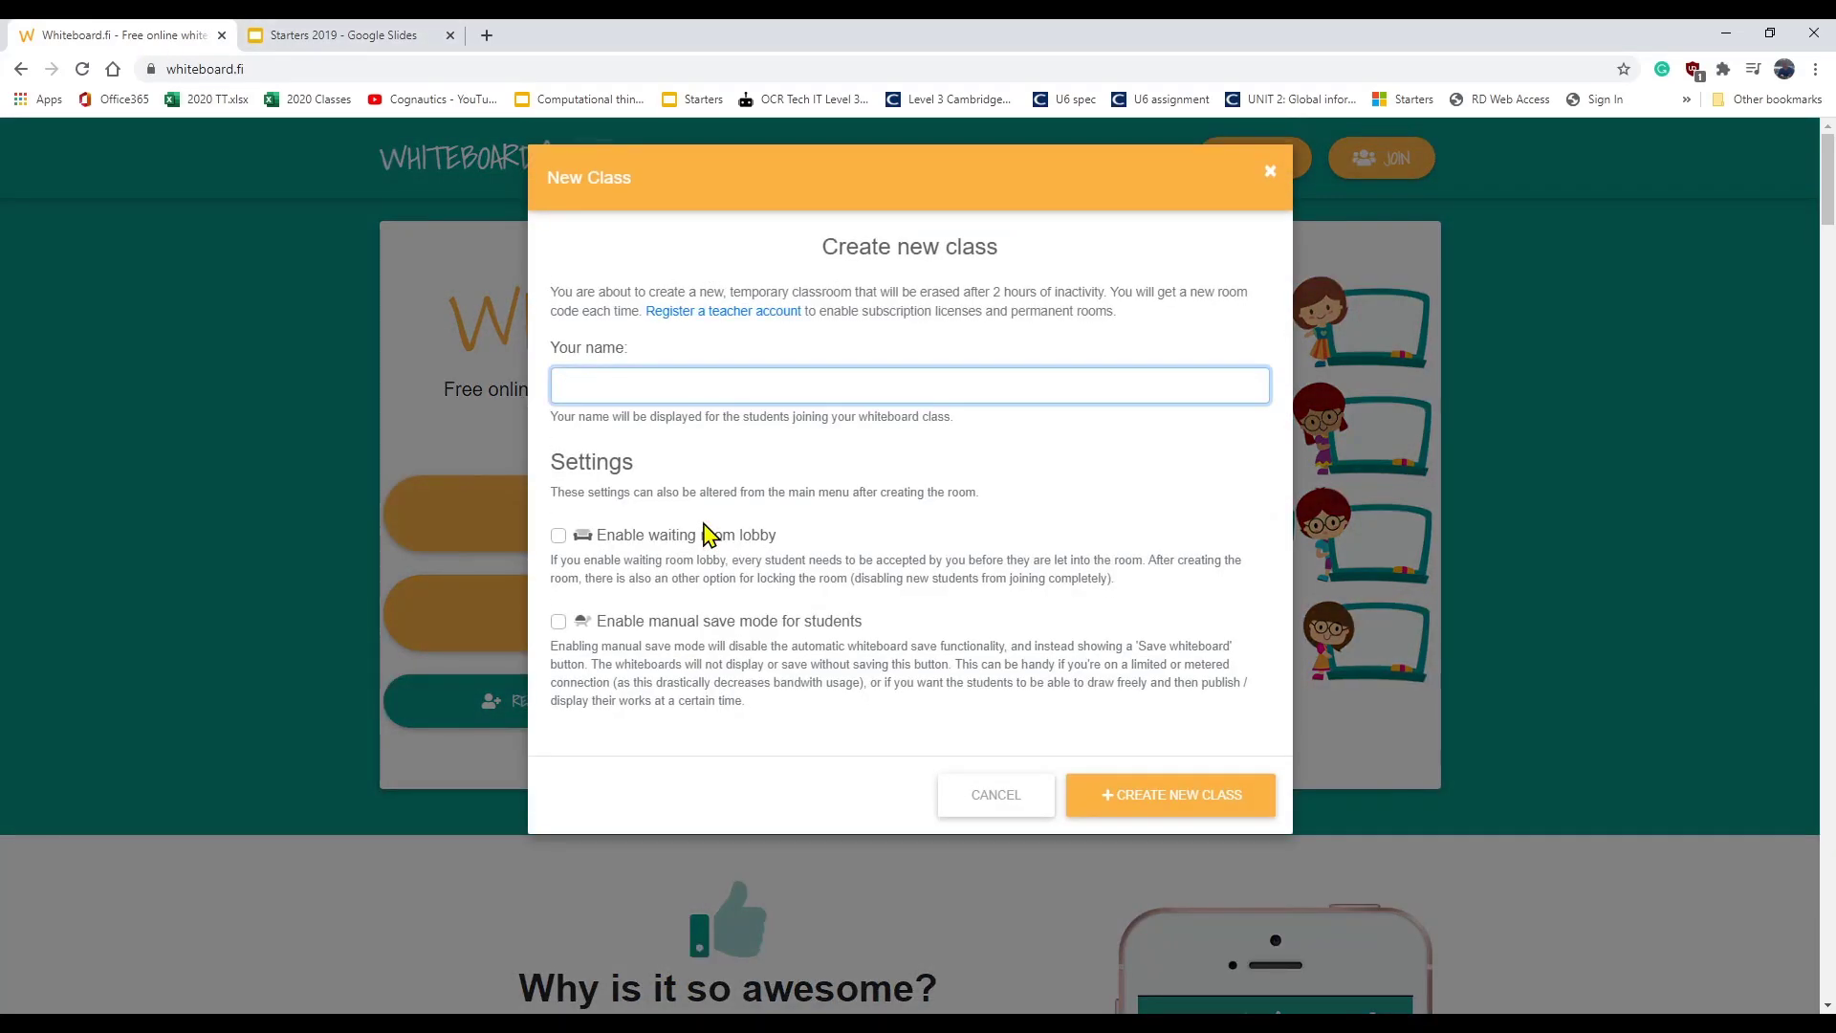
{"action": "type", "text": "Mr Test"}
{"action": "key", "text": "Return"}
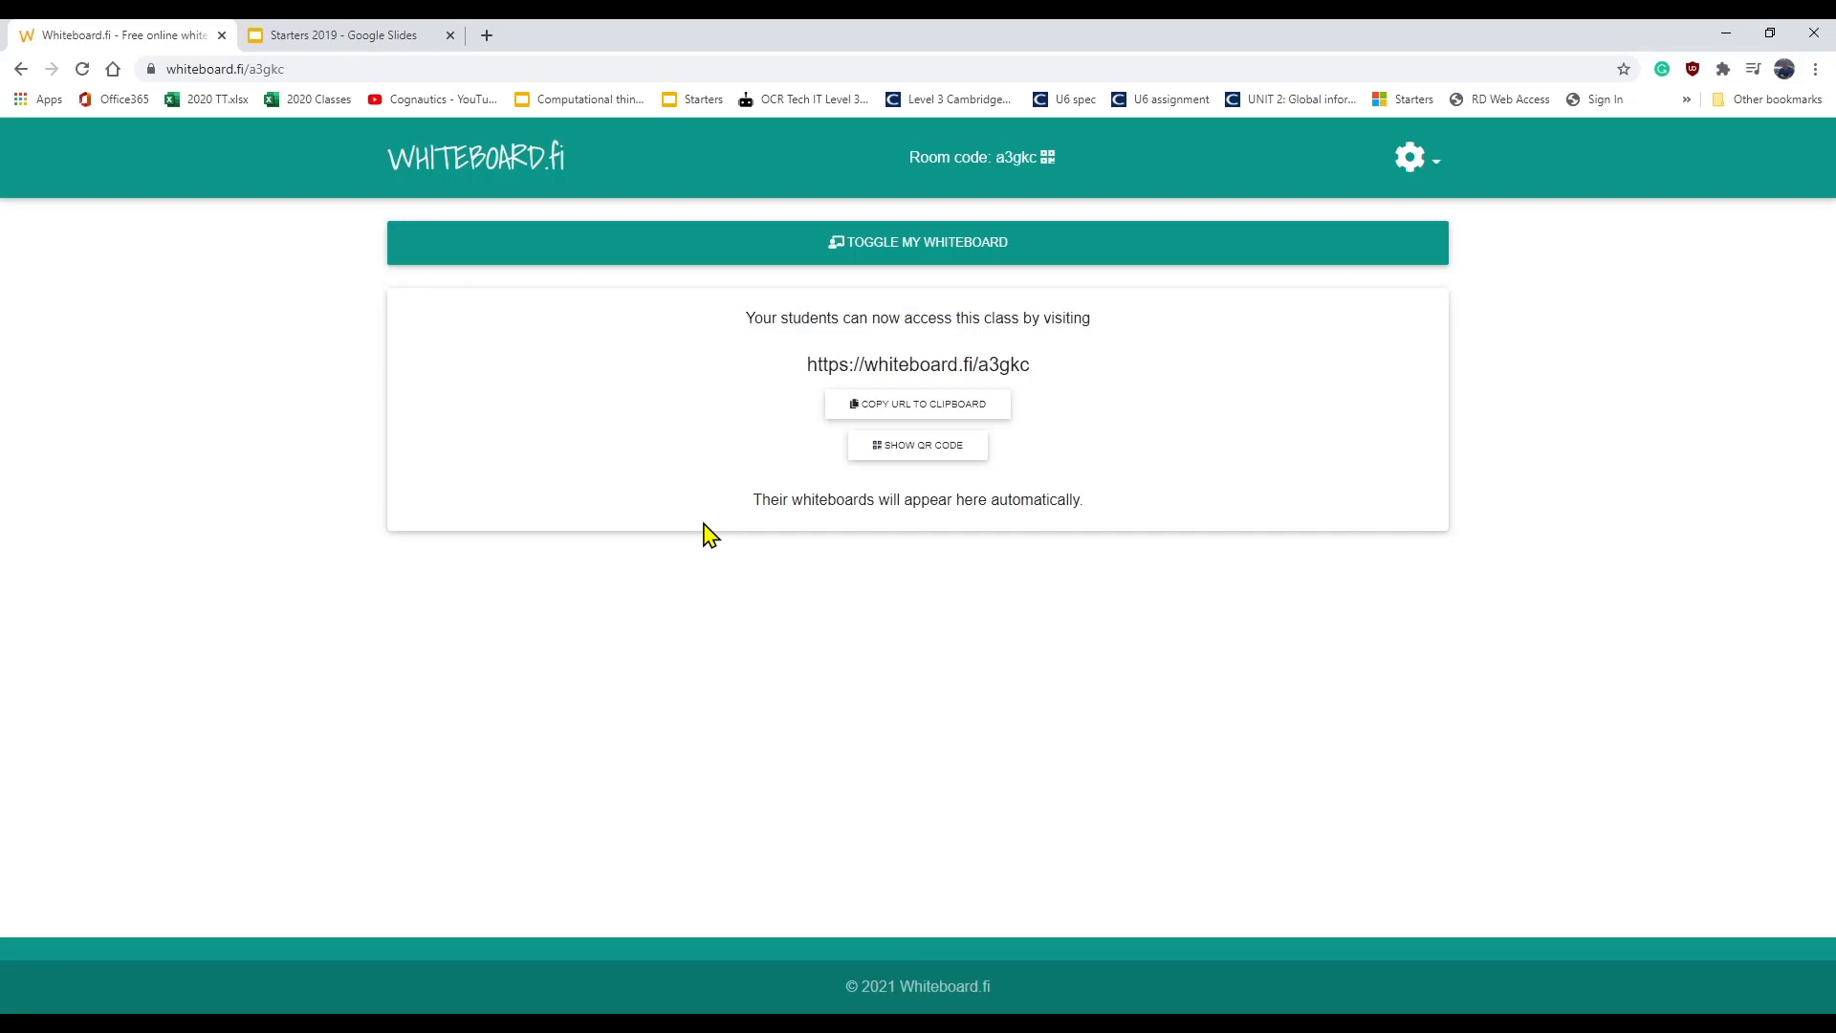
- Toggle My Whiteboard on and off, then copy the student join URL to the clipboard
{"action": "left_click", "coordinate": [980, 245]}
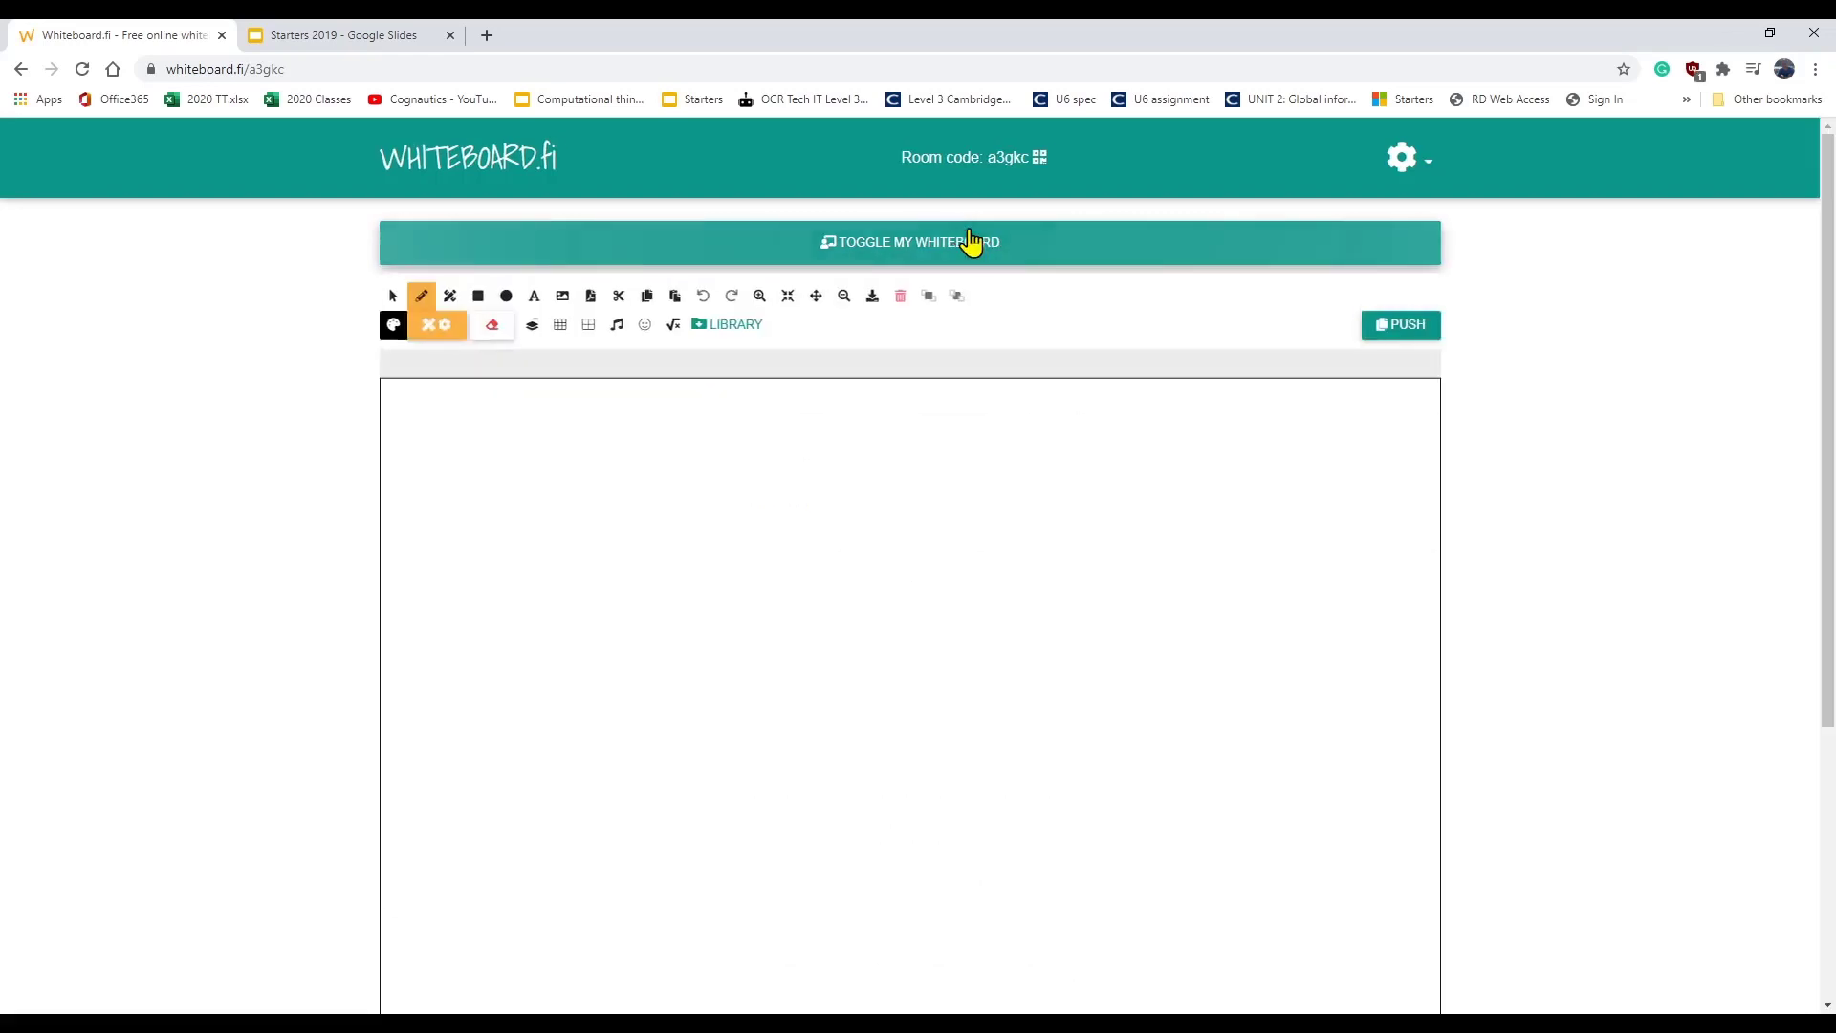
{"action": "left_click", "coordinate": [886, 255]}
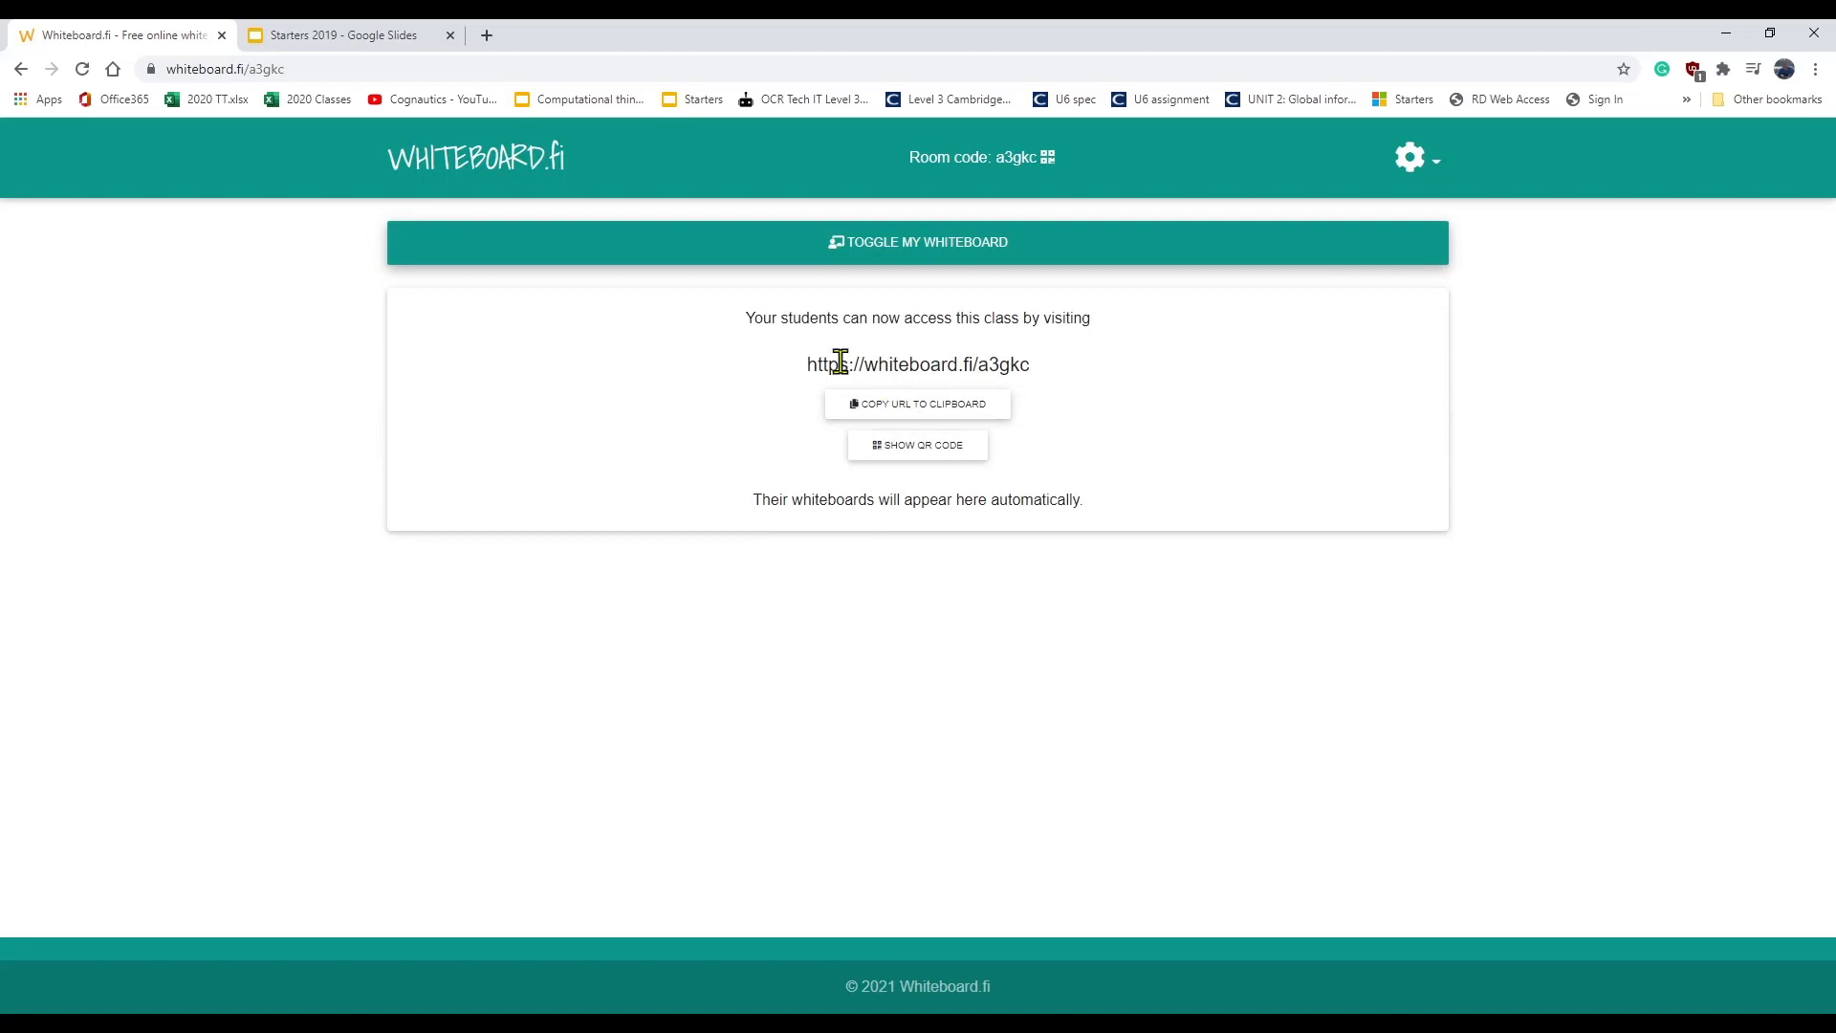
{"action": "left_click", "coordinate": [928, 407]}
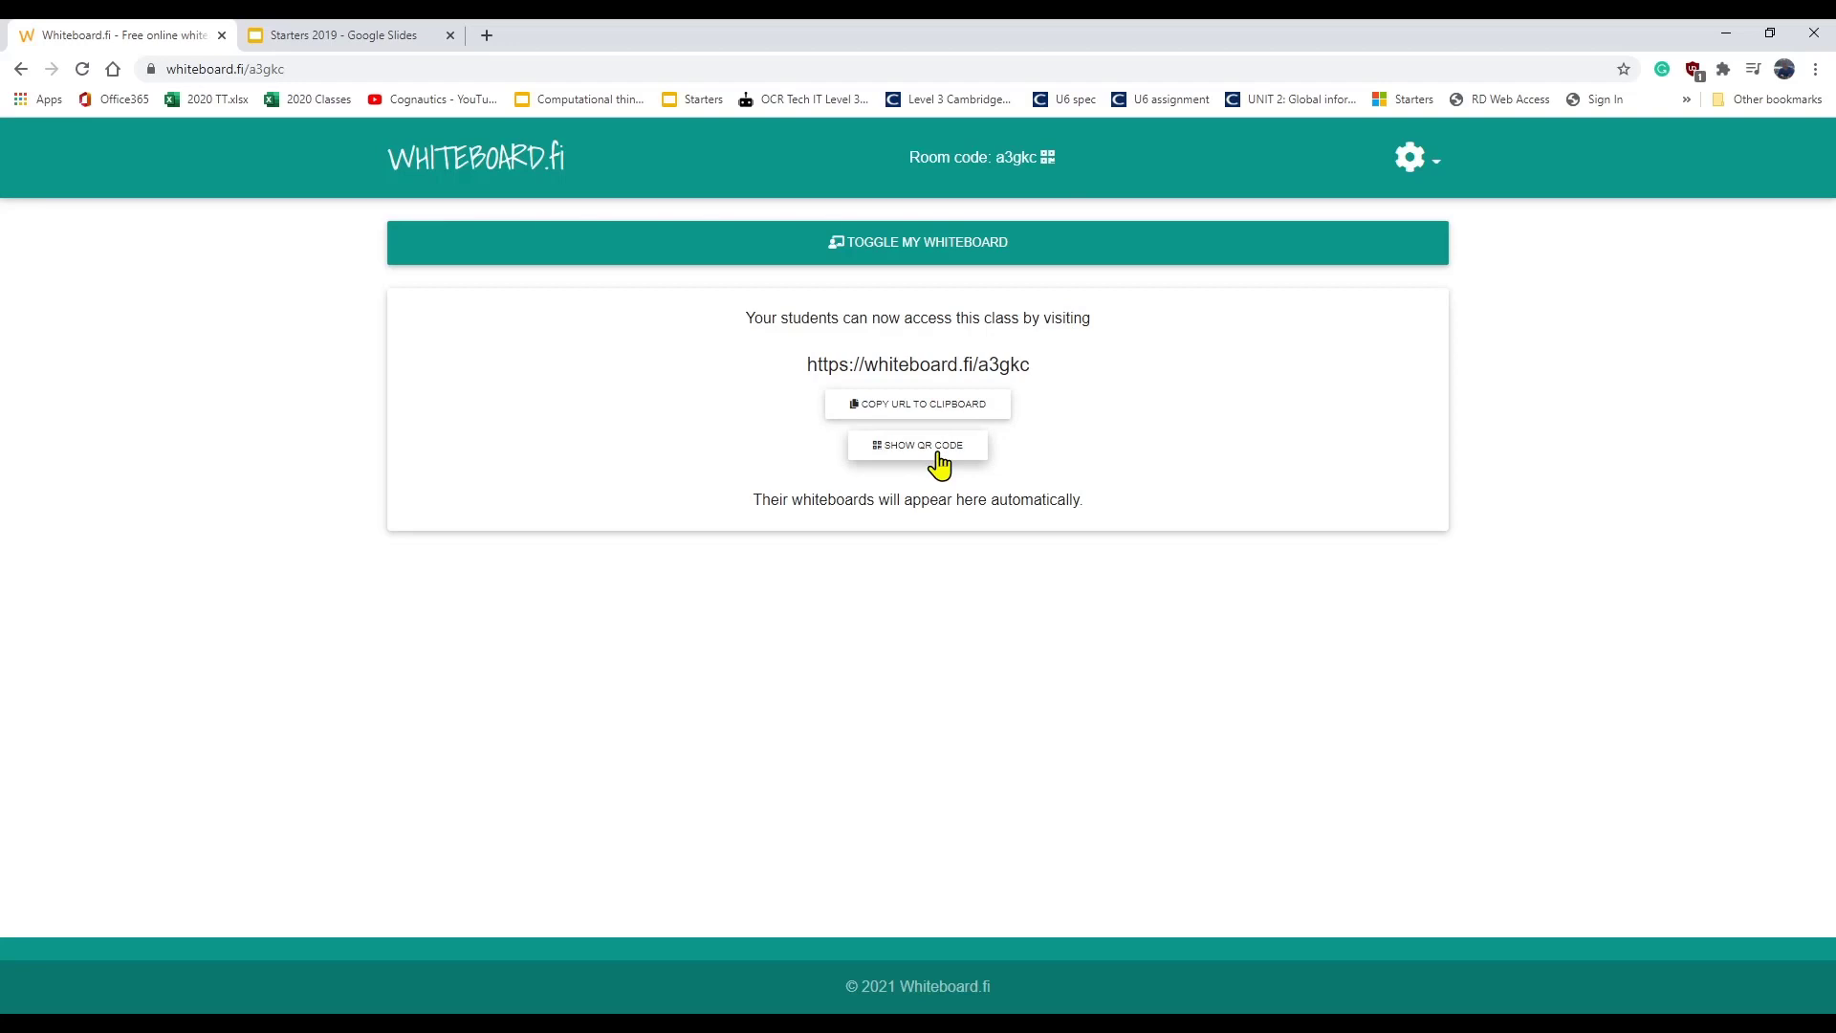
- On the teacher's whiteboard, handwrite 'hi', draw a grey rectangle and add text 'ghmghj'
{"action": "left_click", "coordinate": [920, 244]}
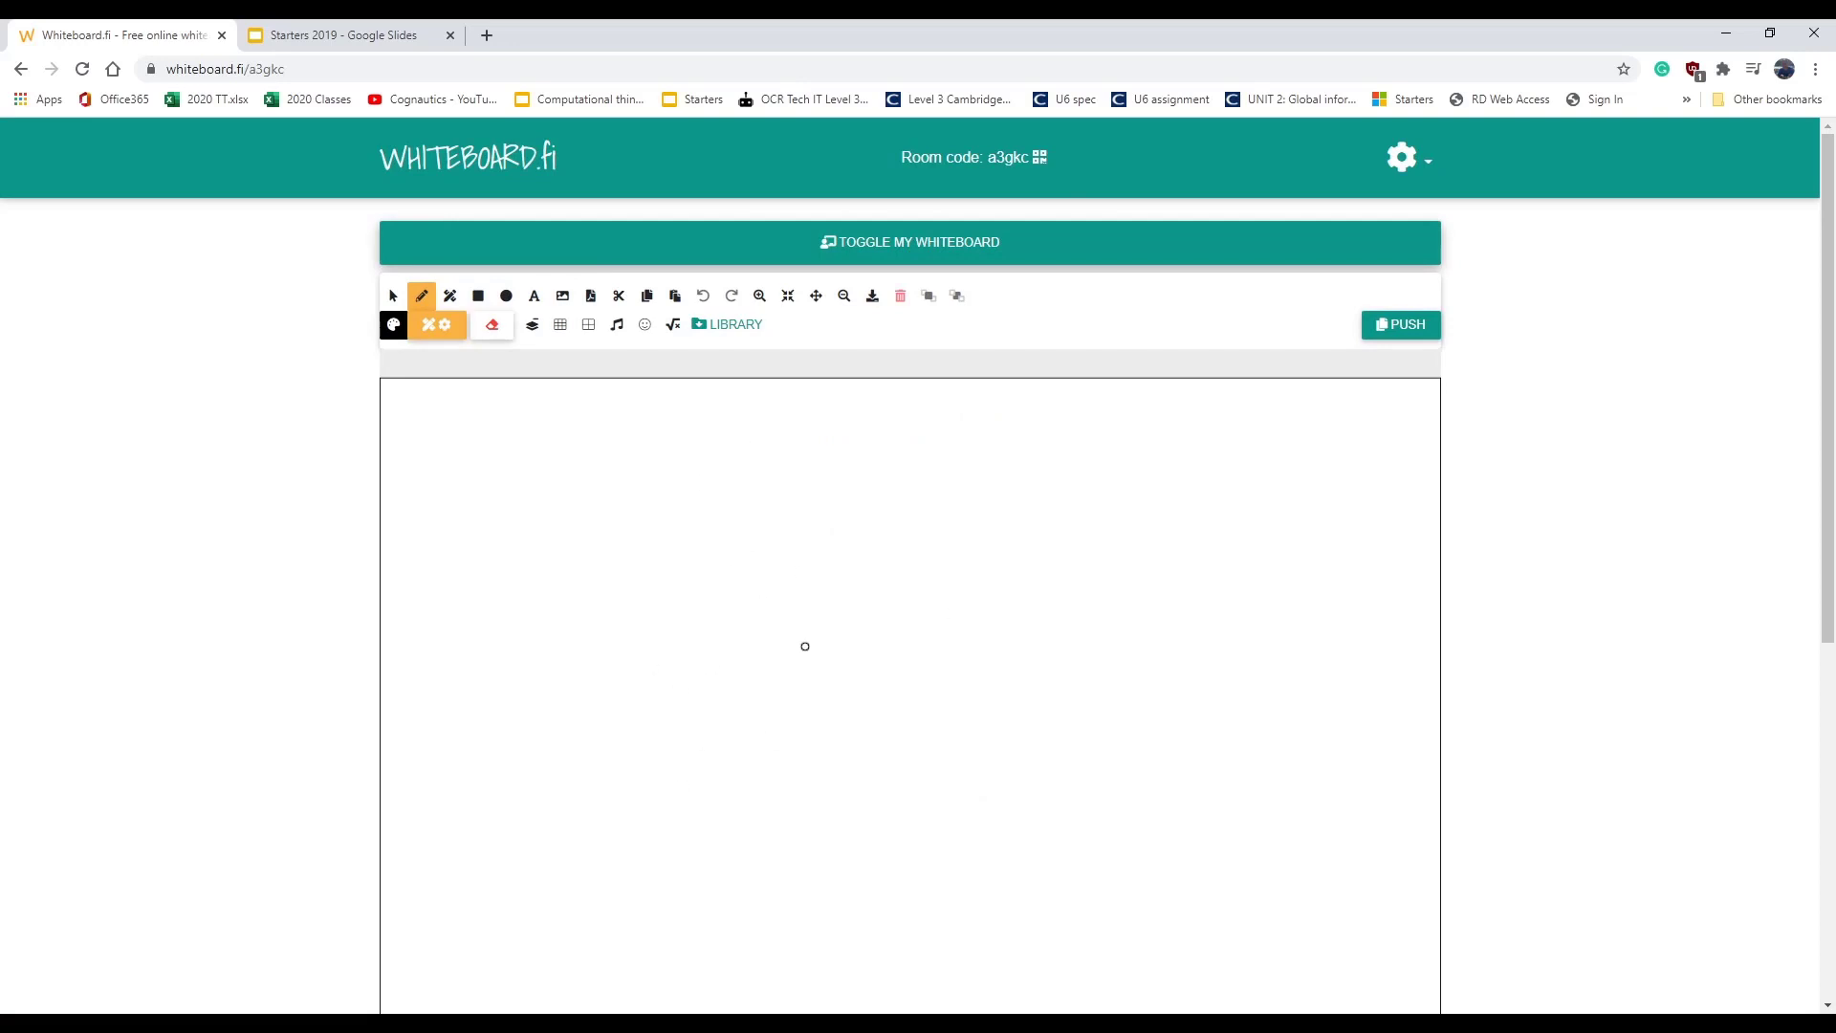
{"action": "mouse_move", "coordinate": [594, 466]}
{"action": "left_mouse_down"}
{"action": "mouse_move", "coordinate": [594, 577]}
{"action": "mouse_move", "coordinate": [660, 562]}
{"action": "mouse_move", "coordinate": [667, 583]}
{"action": "left_mouse_up"}
{"action": "left_click_drag", "start_coordinate": [681, 543], "coordinate": [683, 576]}
{"action": "left_click", "coordinate": [669, 486]}
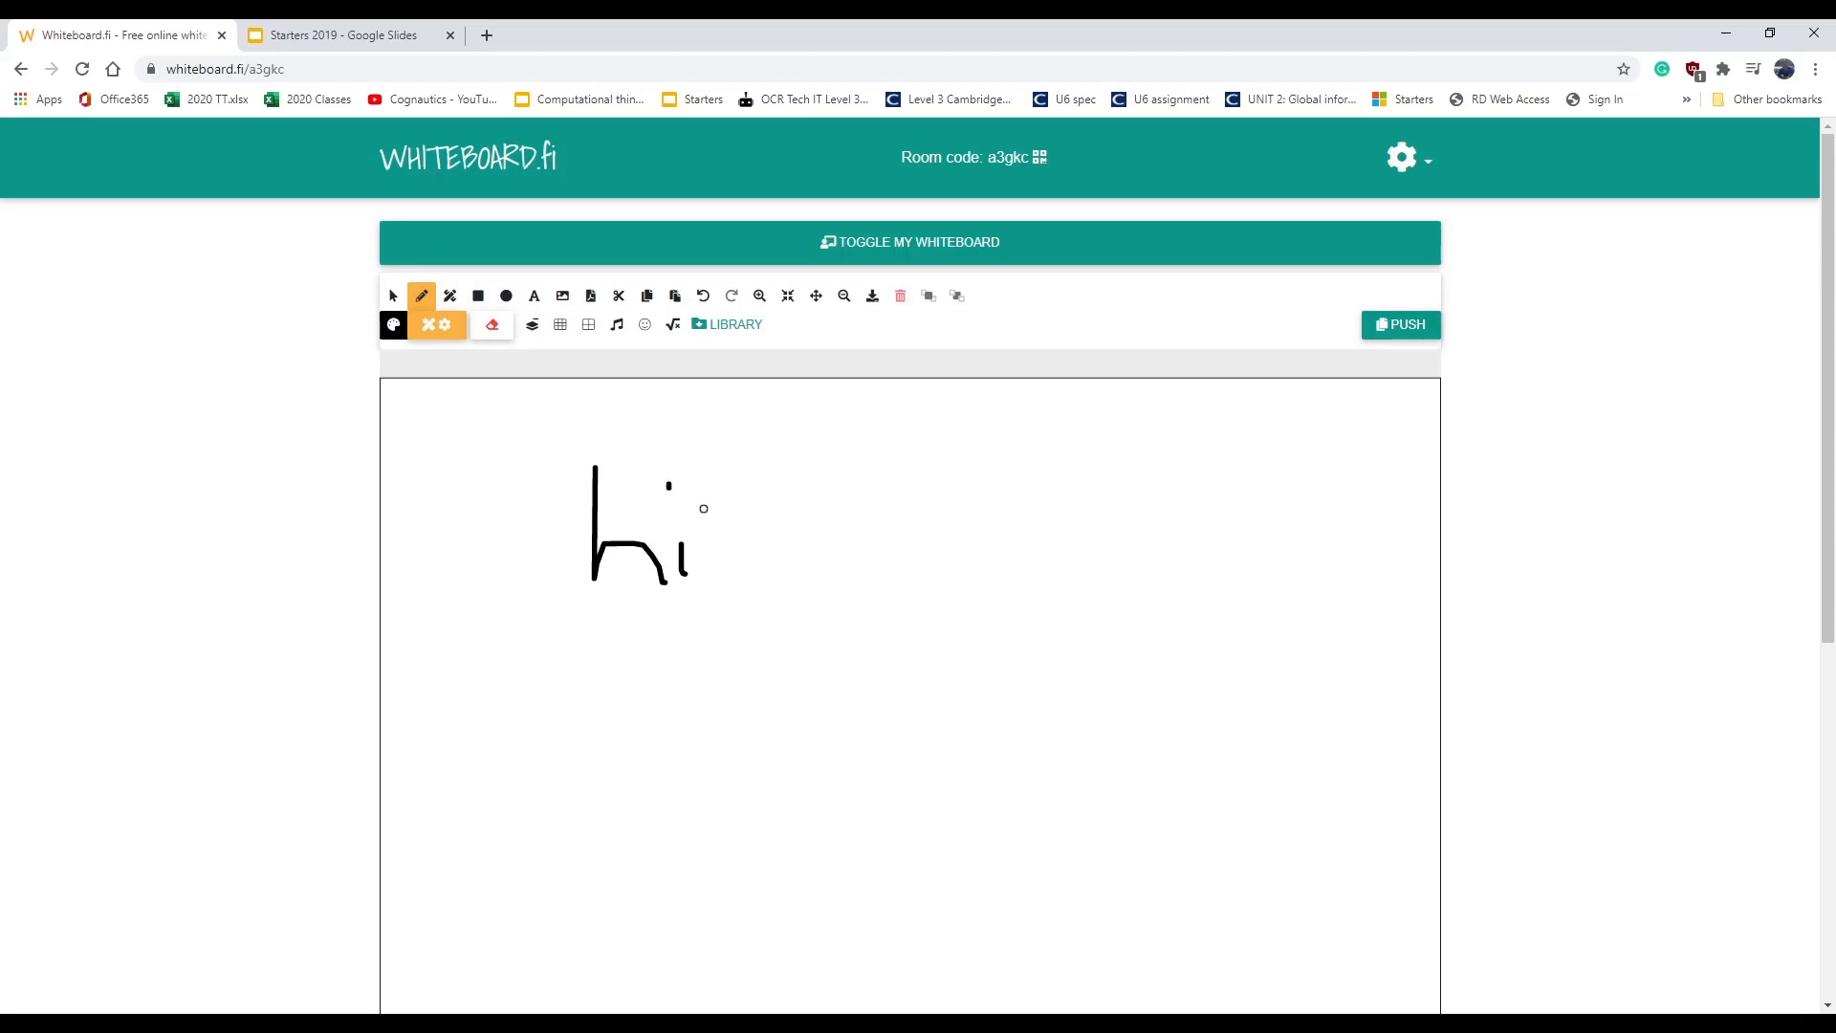
{"action": "left_click", "coordinate": [482, 299]}
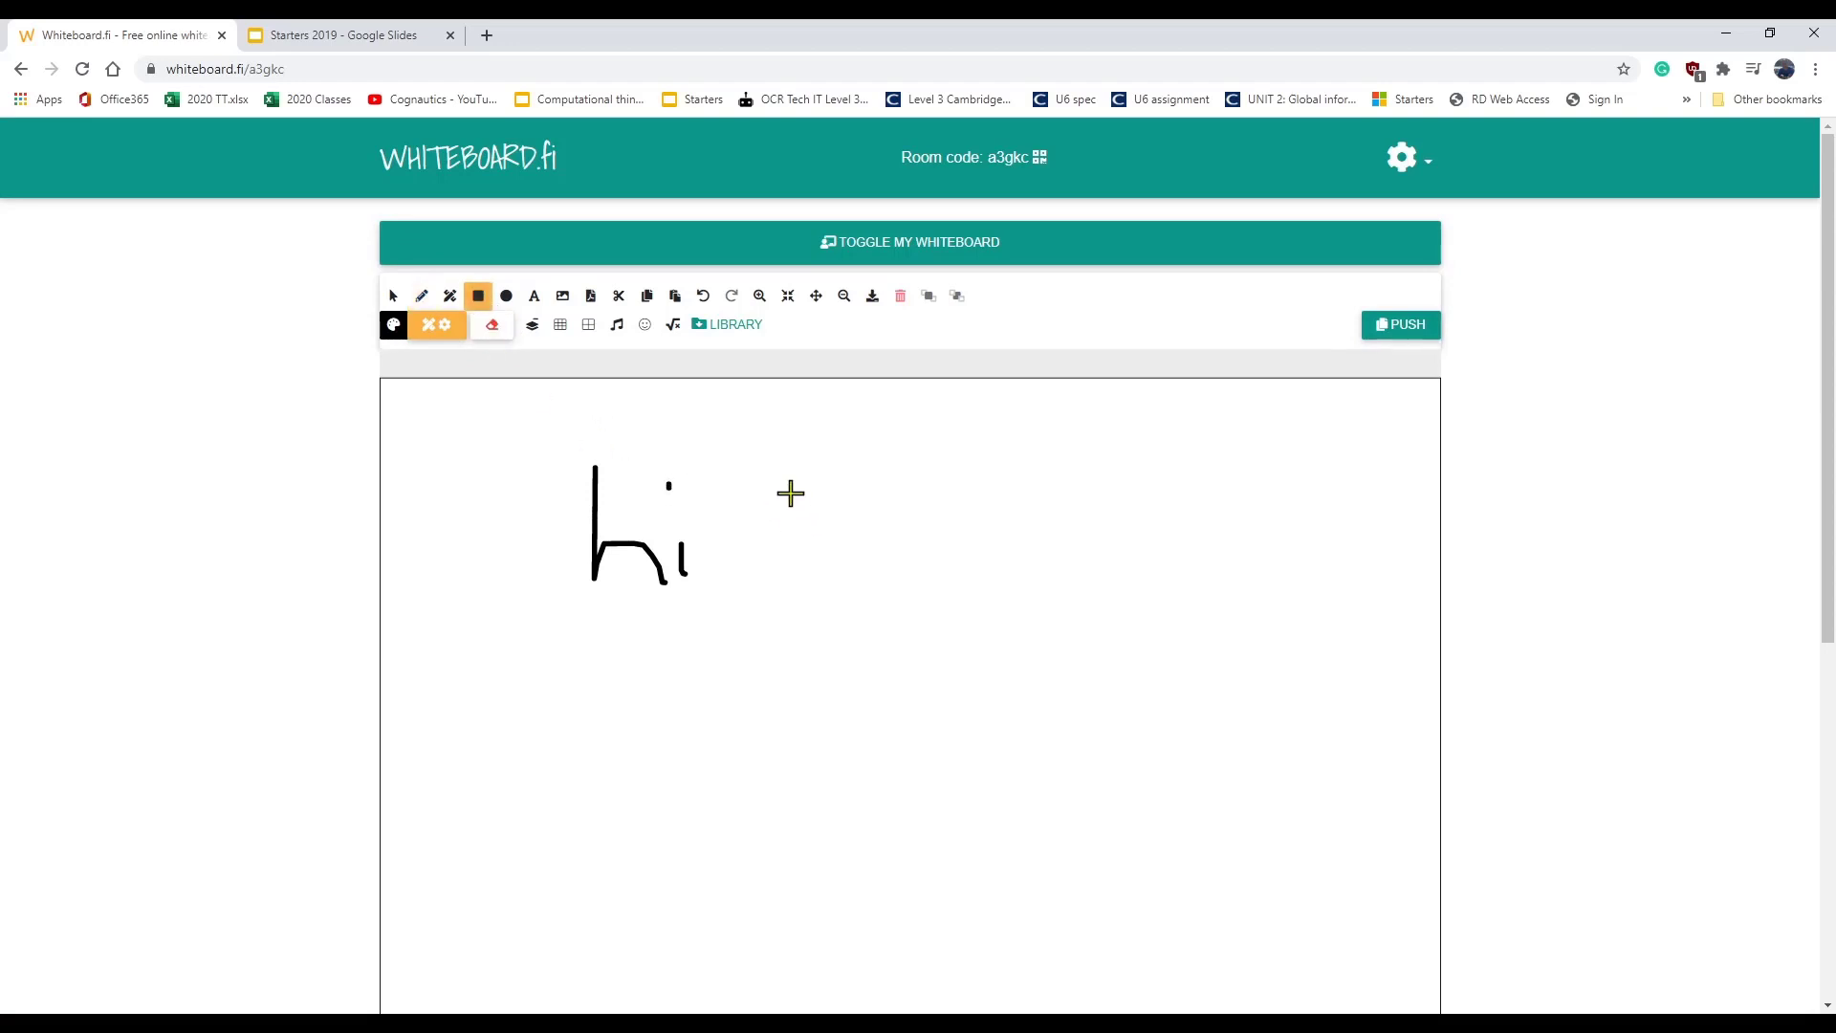
{"action": "left_click_drag", "start_coordinate": [782, 490], "coordinate": [1042, 638]}
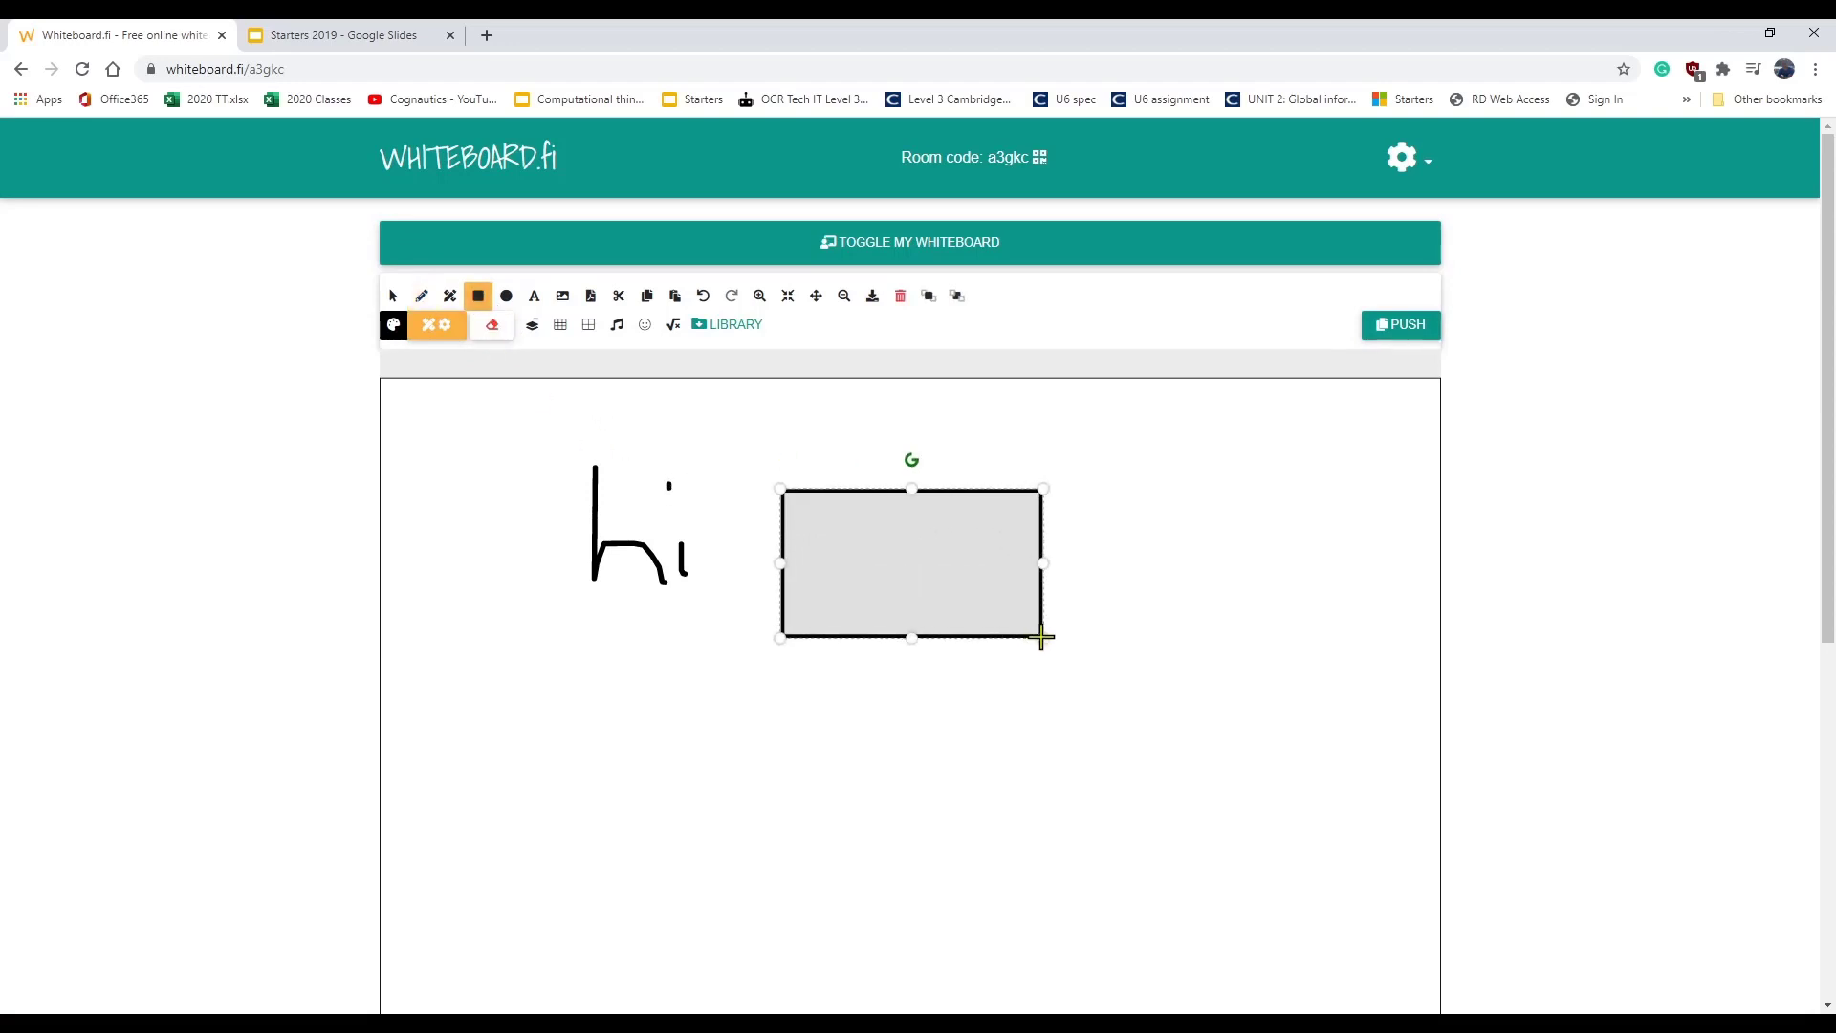
{"action": "left_click", "coordinate": [535, 296]}
{"action": "left_click", "coordinate": [502, 701]}
{"action": "type", "text": "ghmghj"}
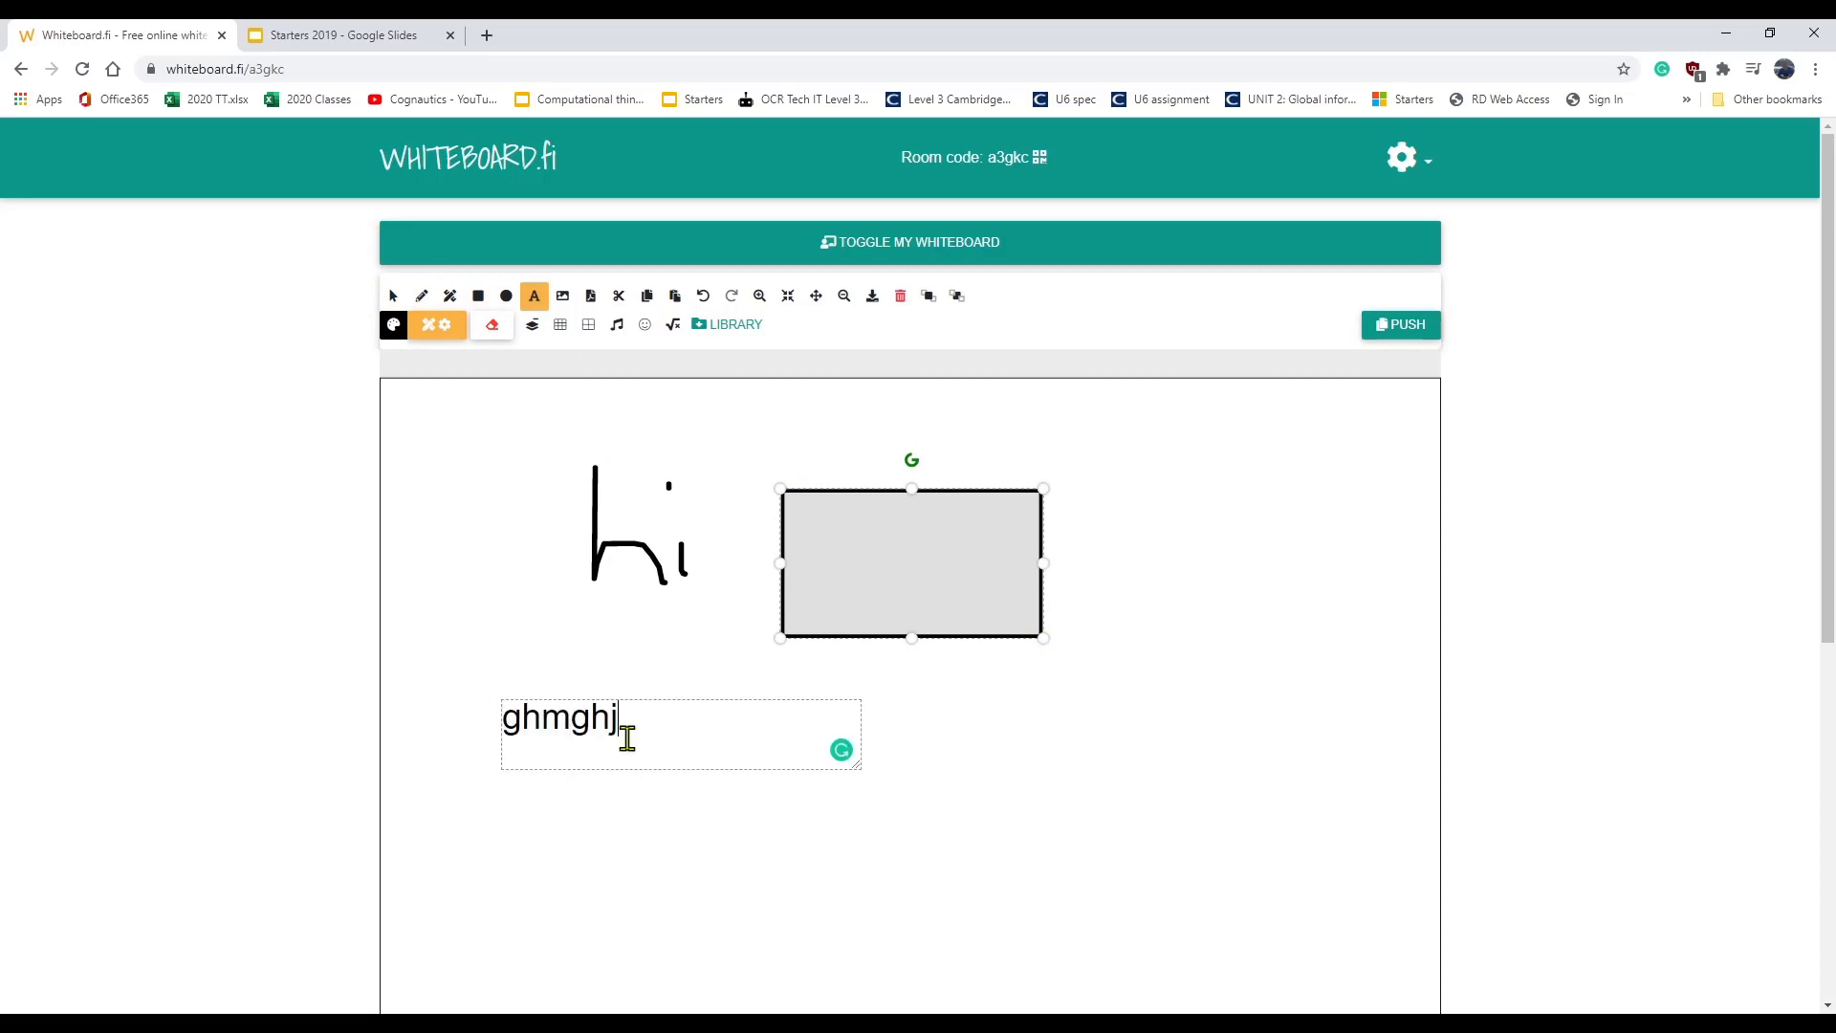
- Clear both foreground and background, then delete the leftover text box
{"action": "left_click", "coordinate": [492, 326]}
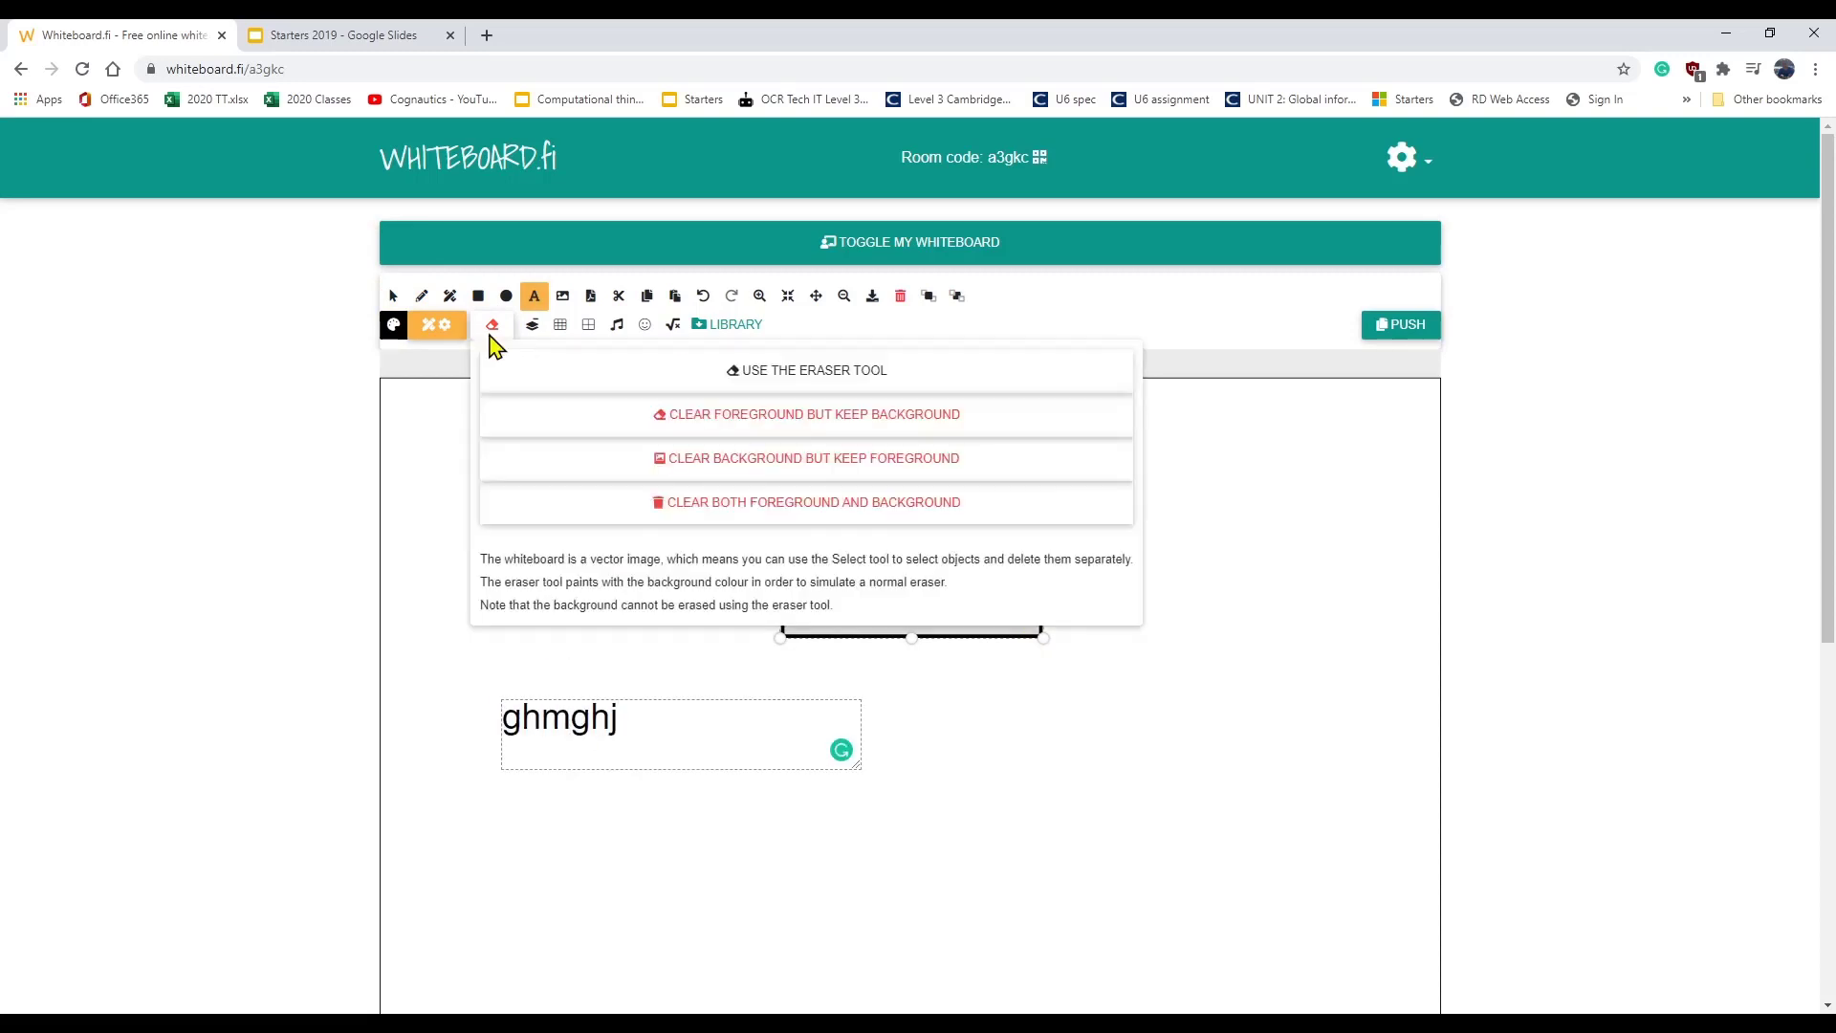
{"action": "left_click", "coordinate": [751, 504]}
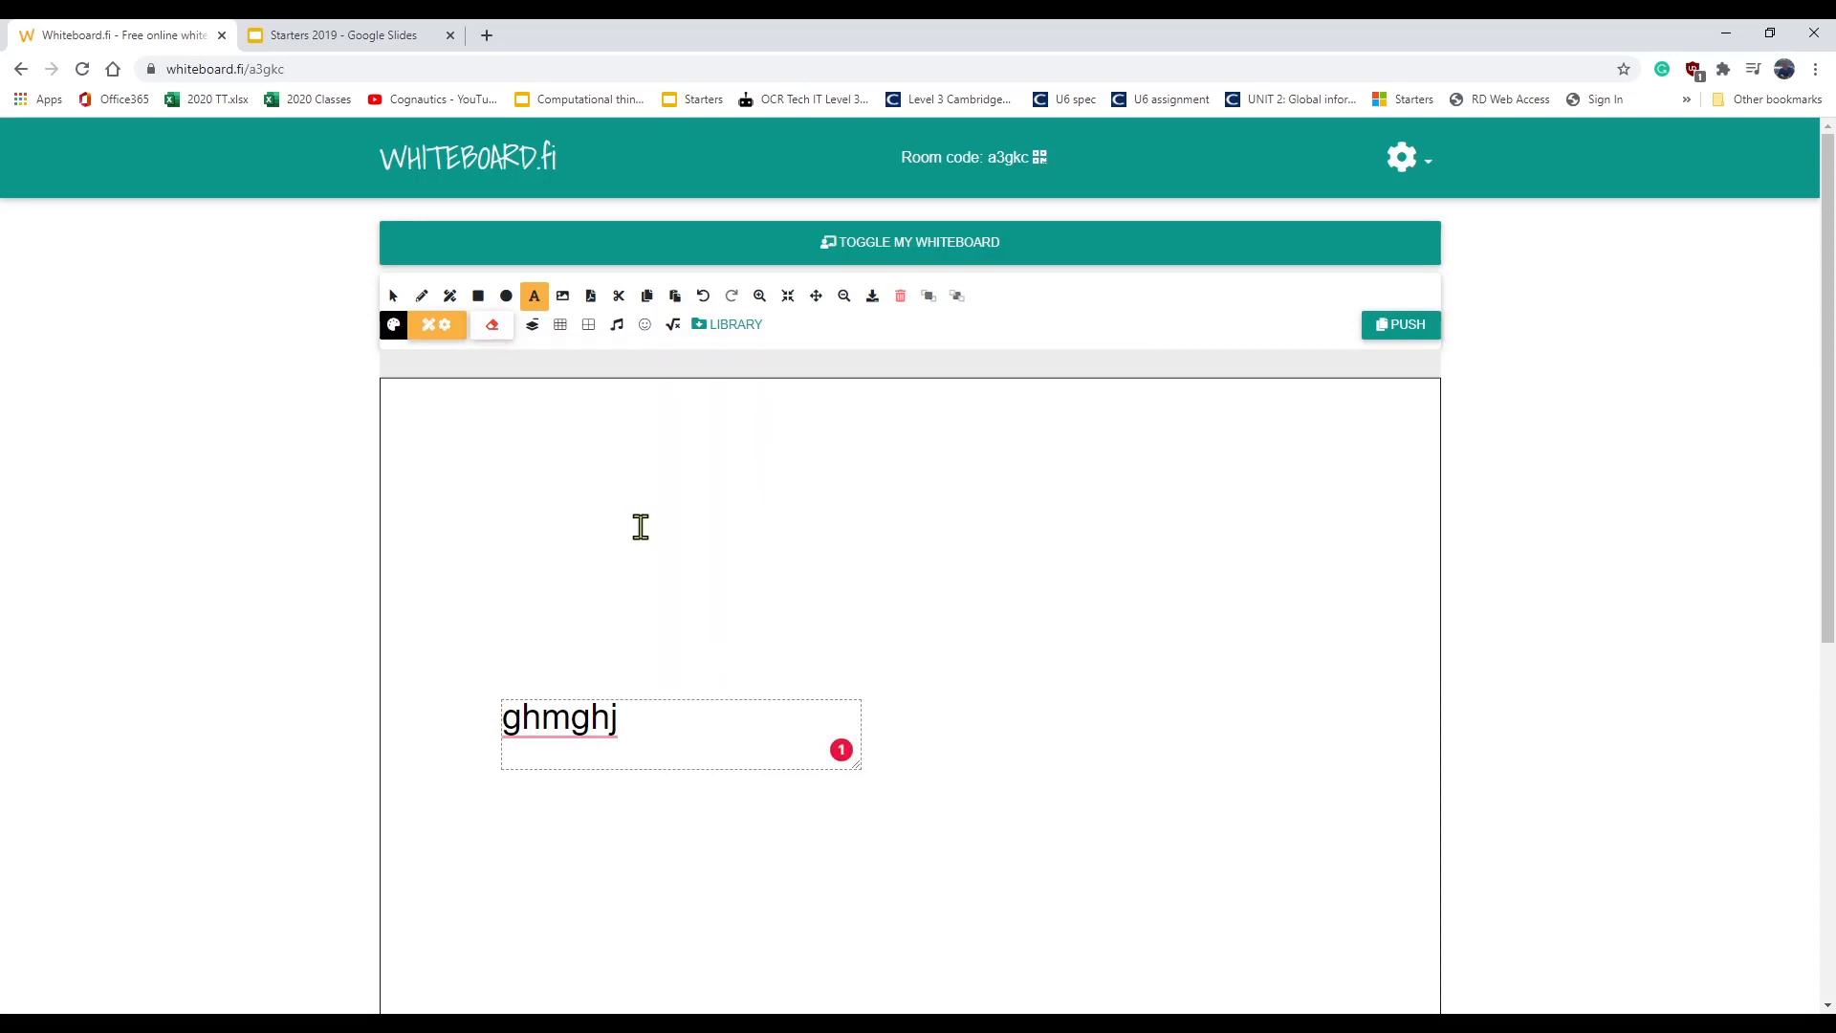
{"action": "key", "text": "Escape"}
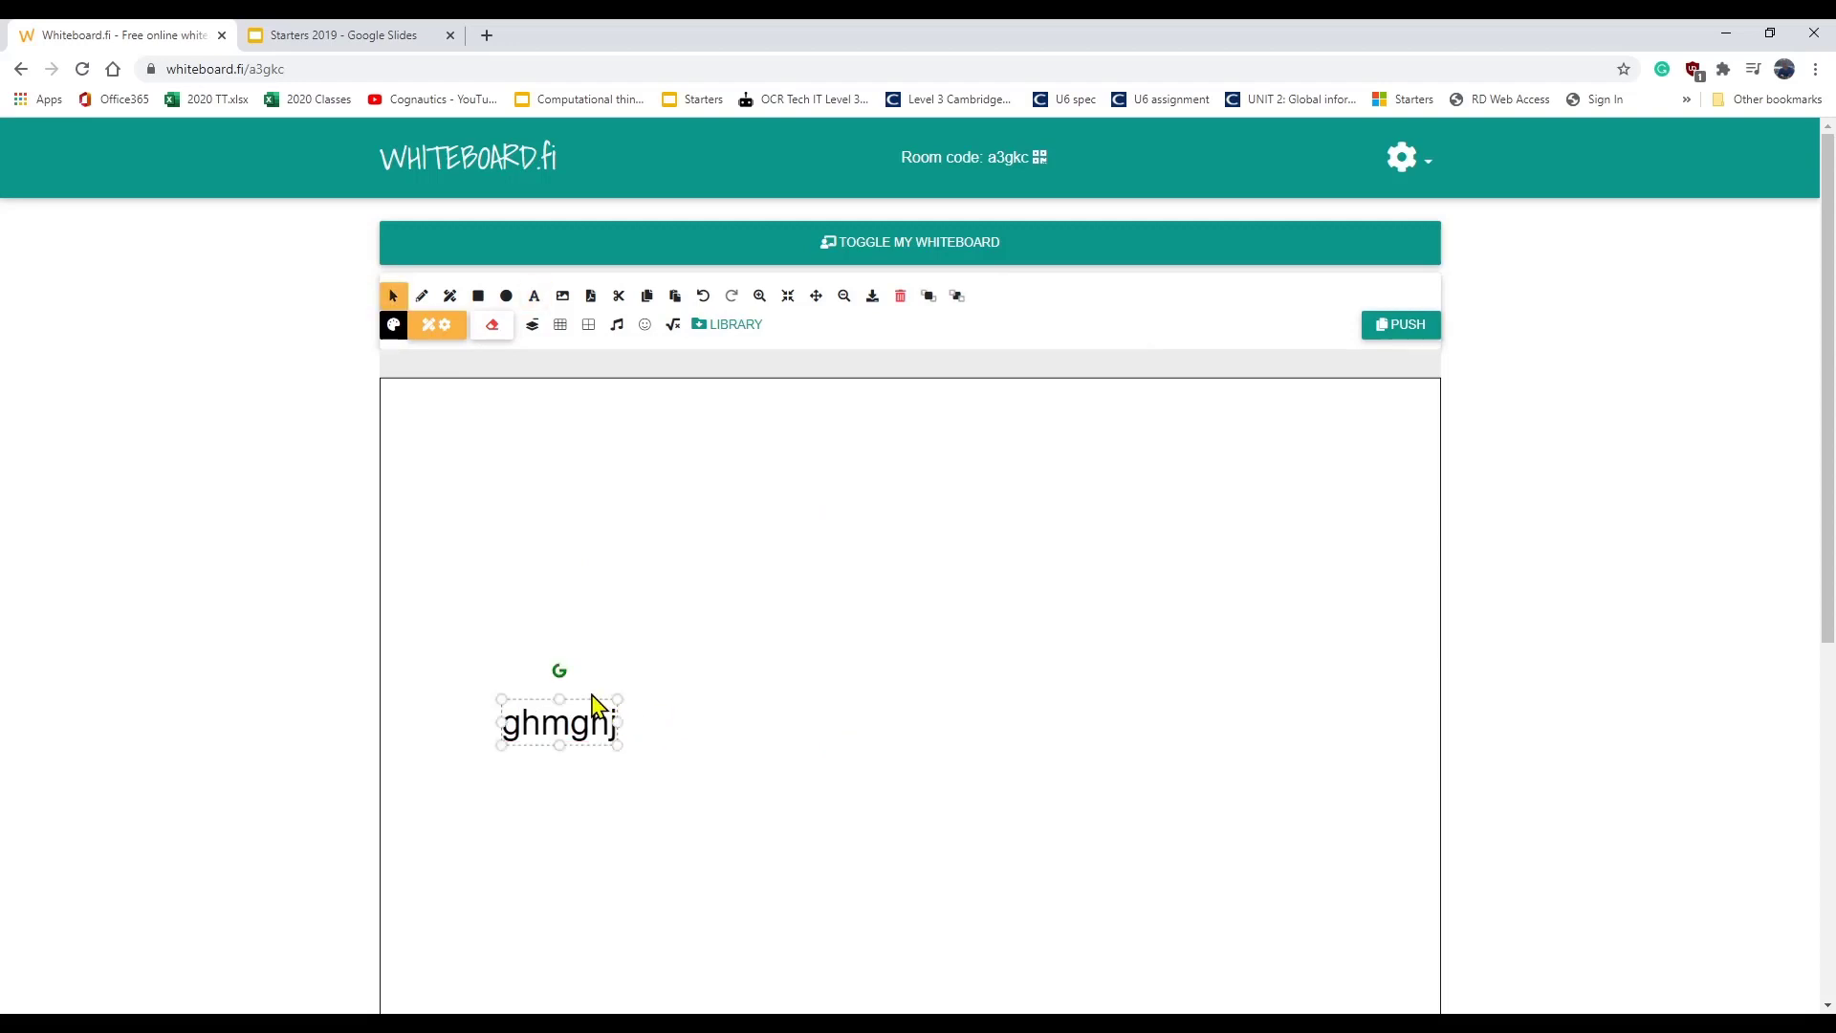
{"action": "key", "text": "Delete"}
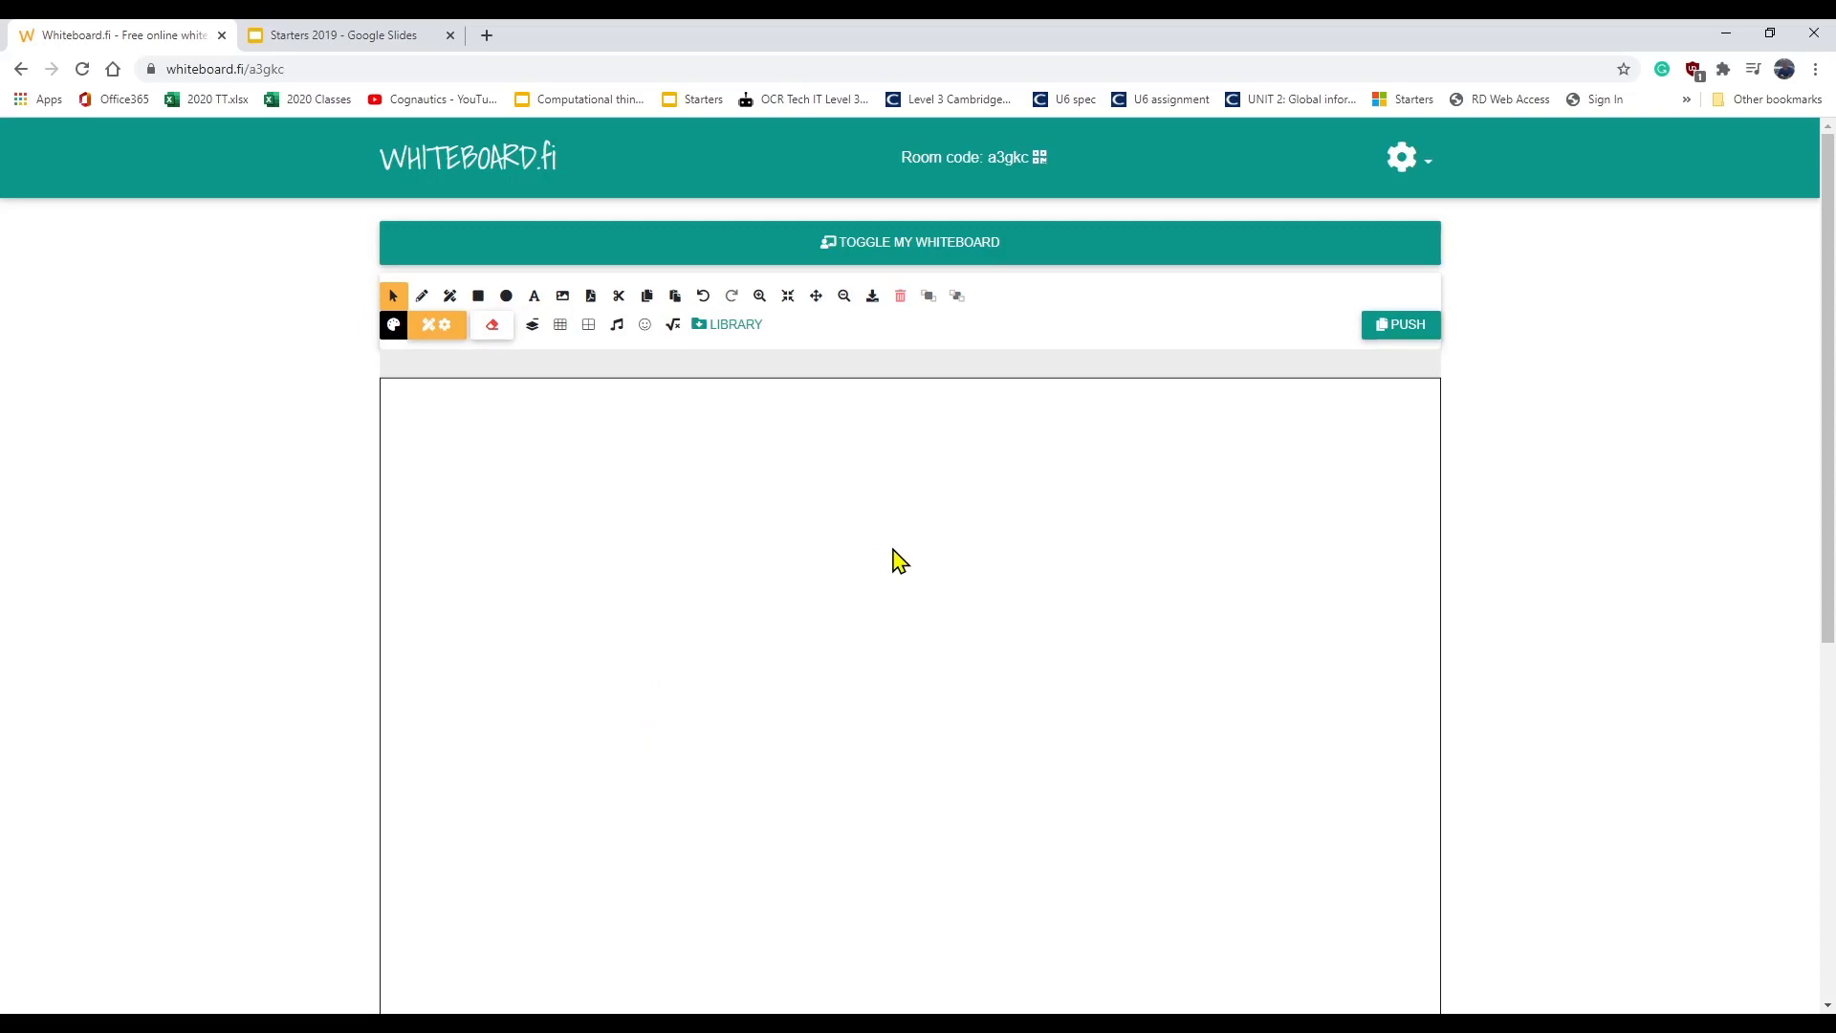
- Hide My Whiteboard, then paste the class link into the Teams meeting chat and send it
{"action": "left_click", "coordinate": [943, 245]}
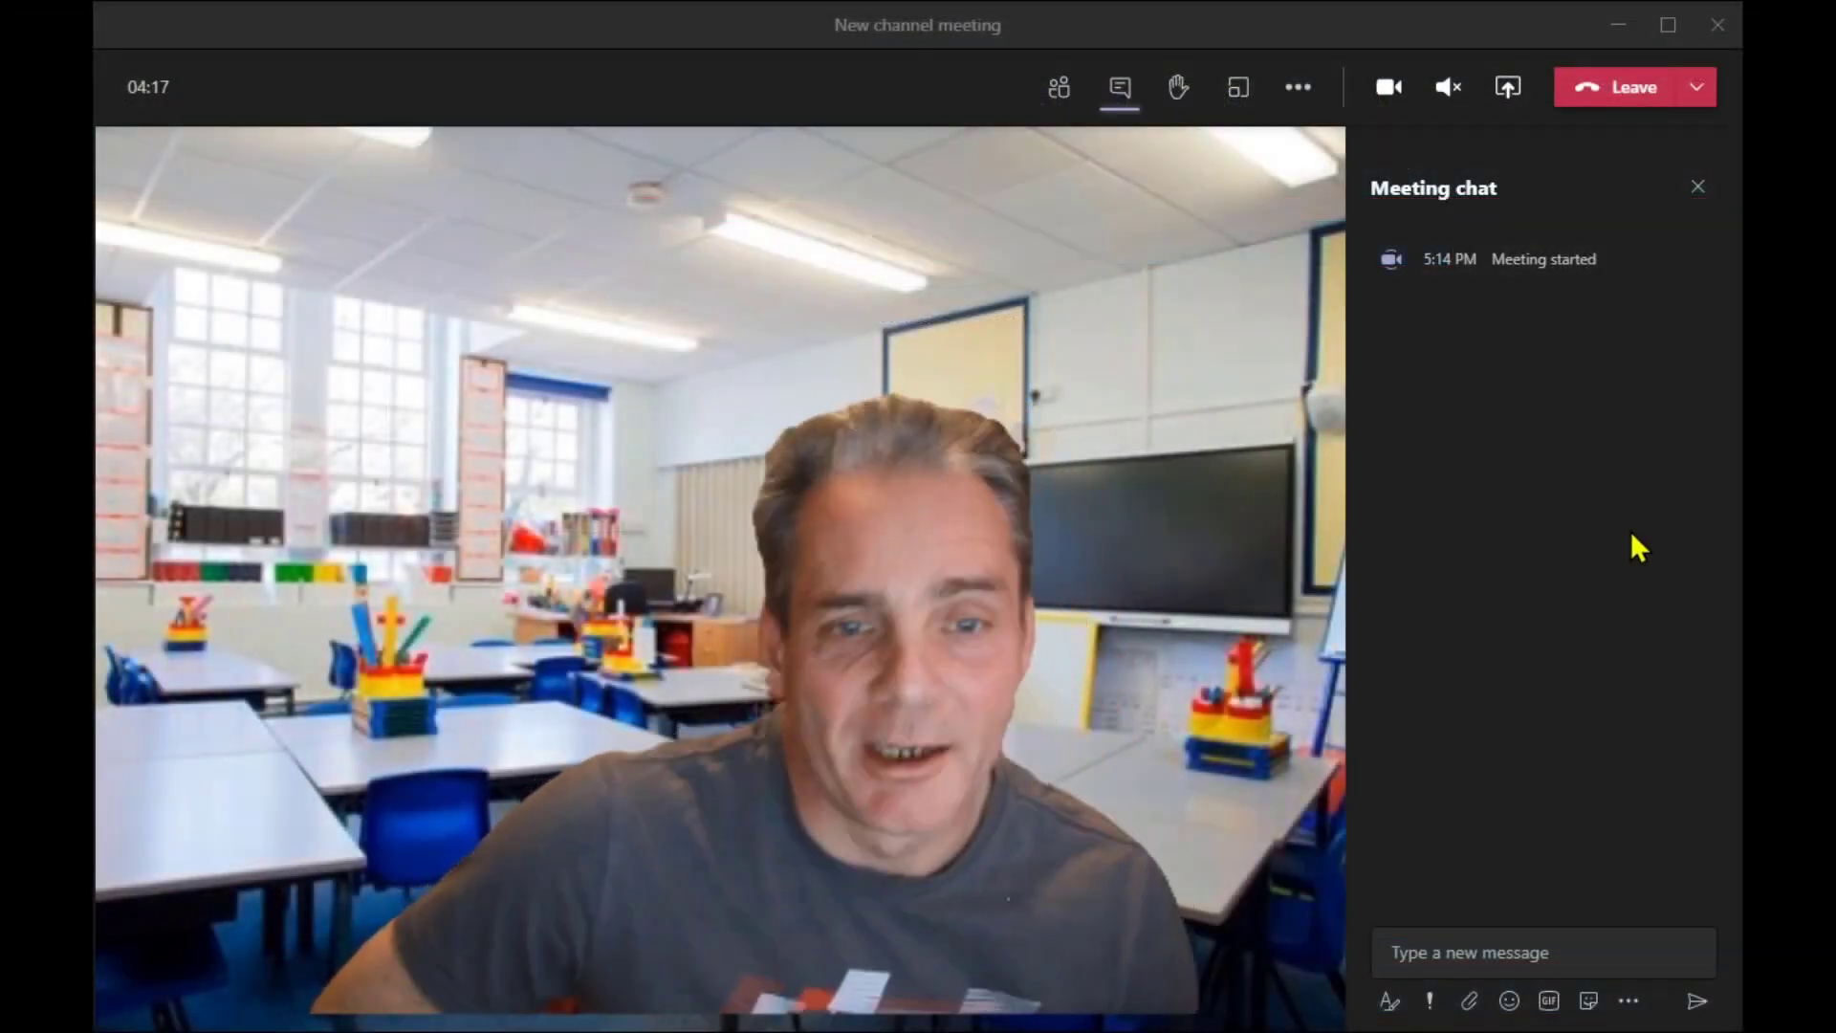
{"action": "left_click", "coordinate": [1499, 954]}
{"action": "left_click", "coordinate": [1499, 953]}
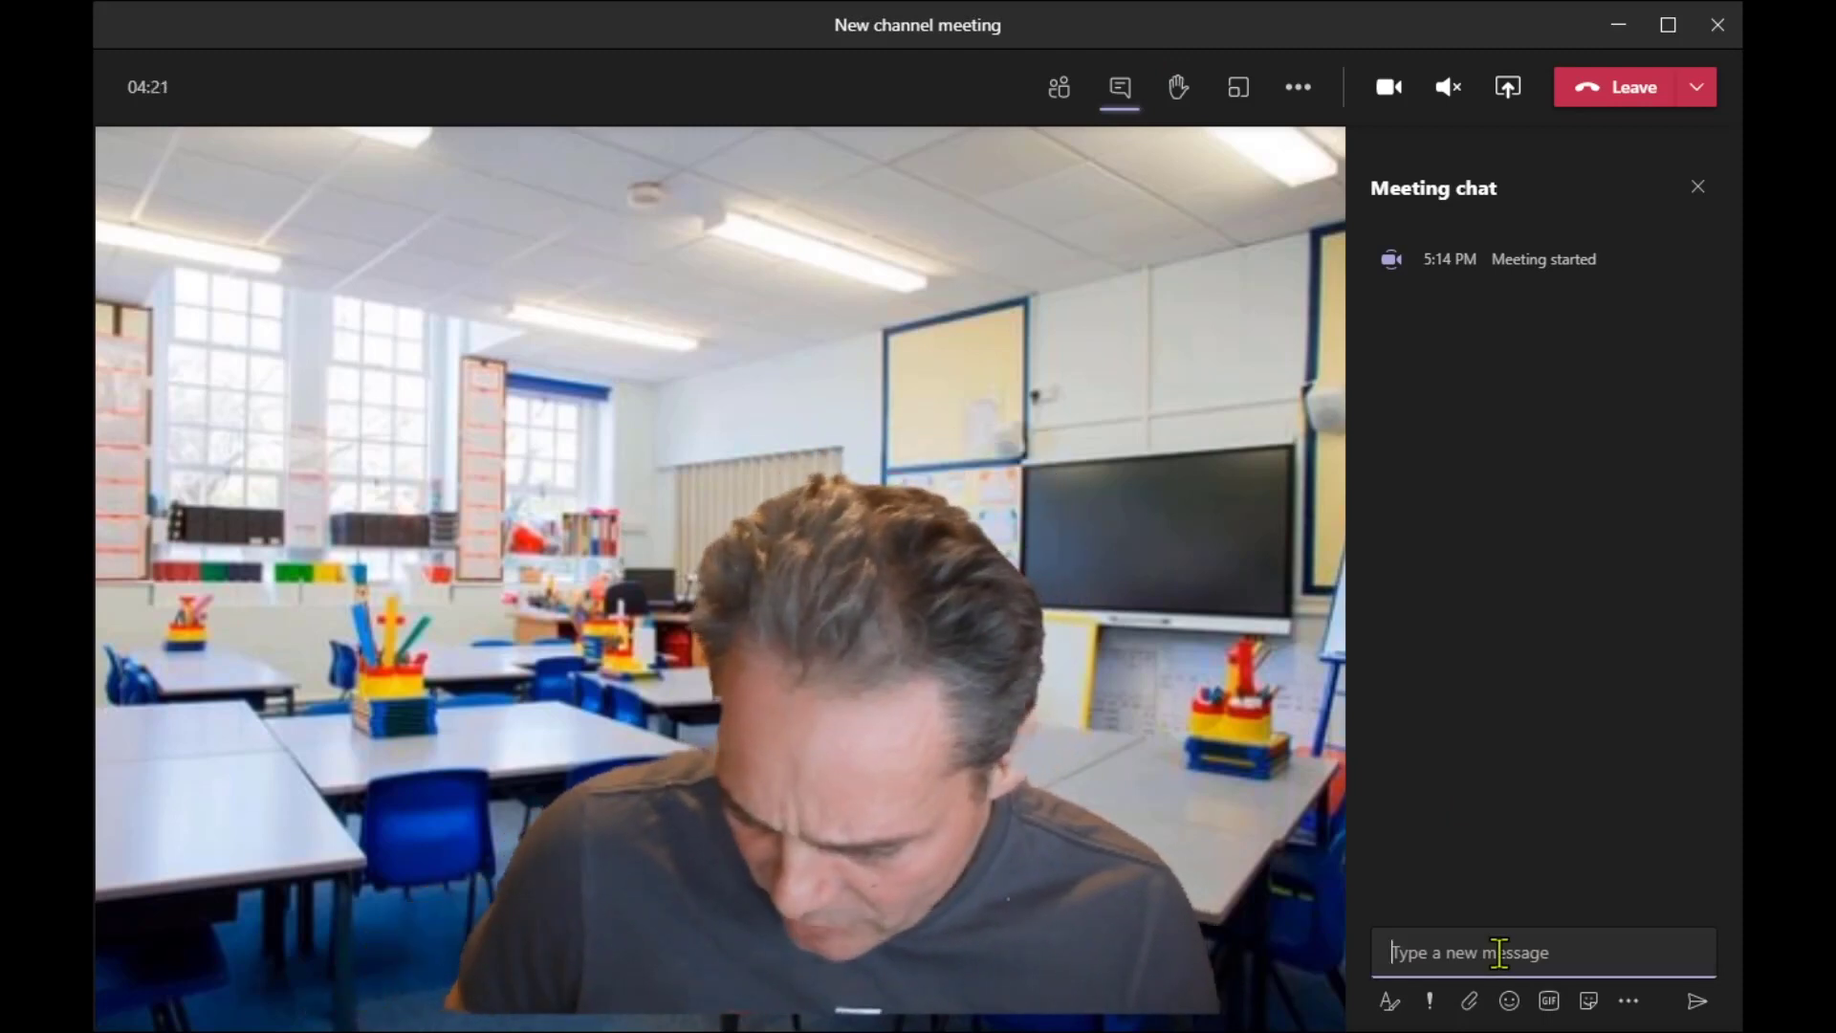
{"action": "type", "text": "https://whiteboard.fi/a3gkc"}
{"action": "key", "text": "Return"}
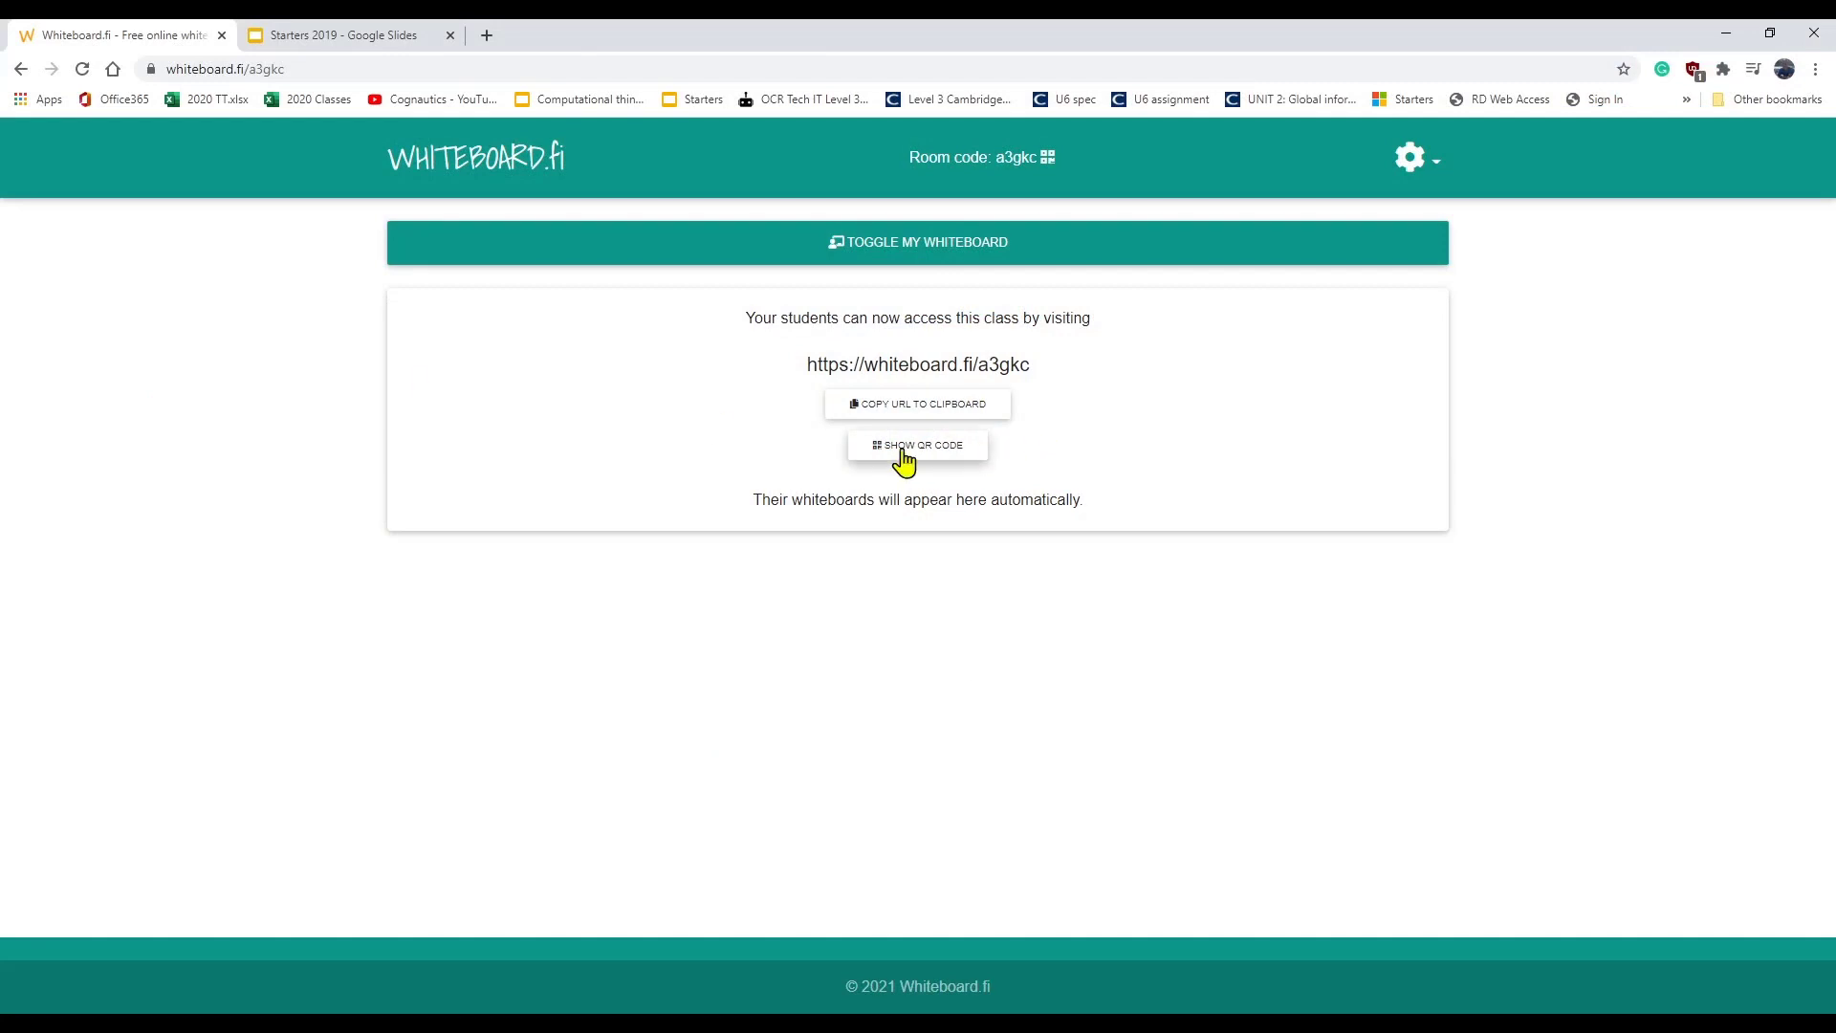
- Display the room QR code and snip it with Win+Shift+S
{"action": "left_click", "coordinate": [903, 449]}
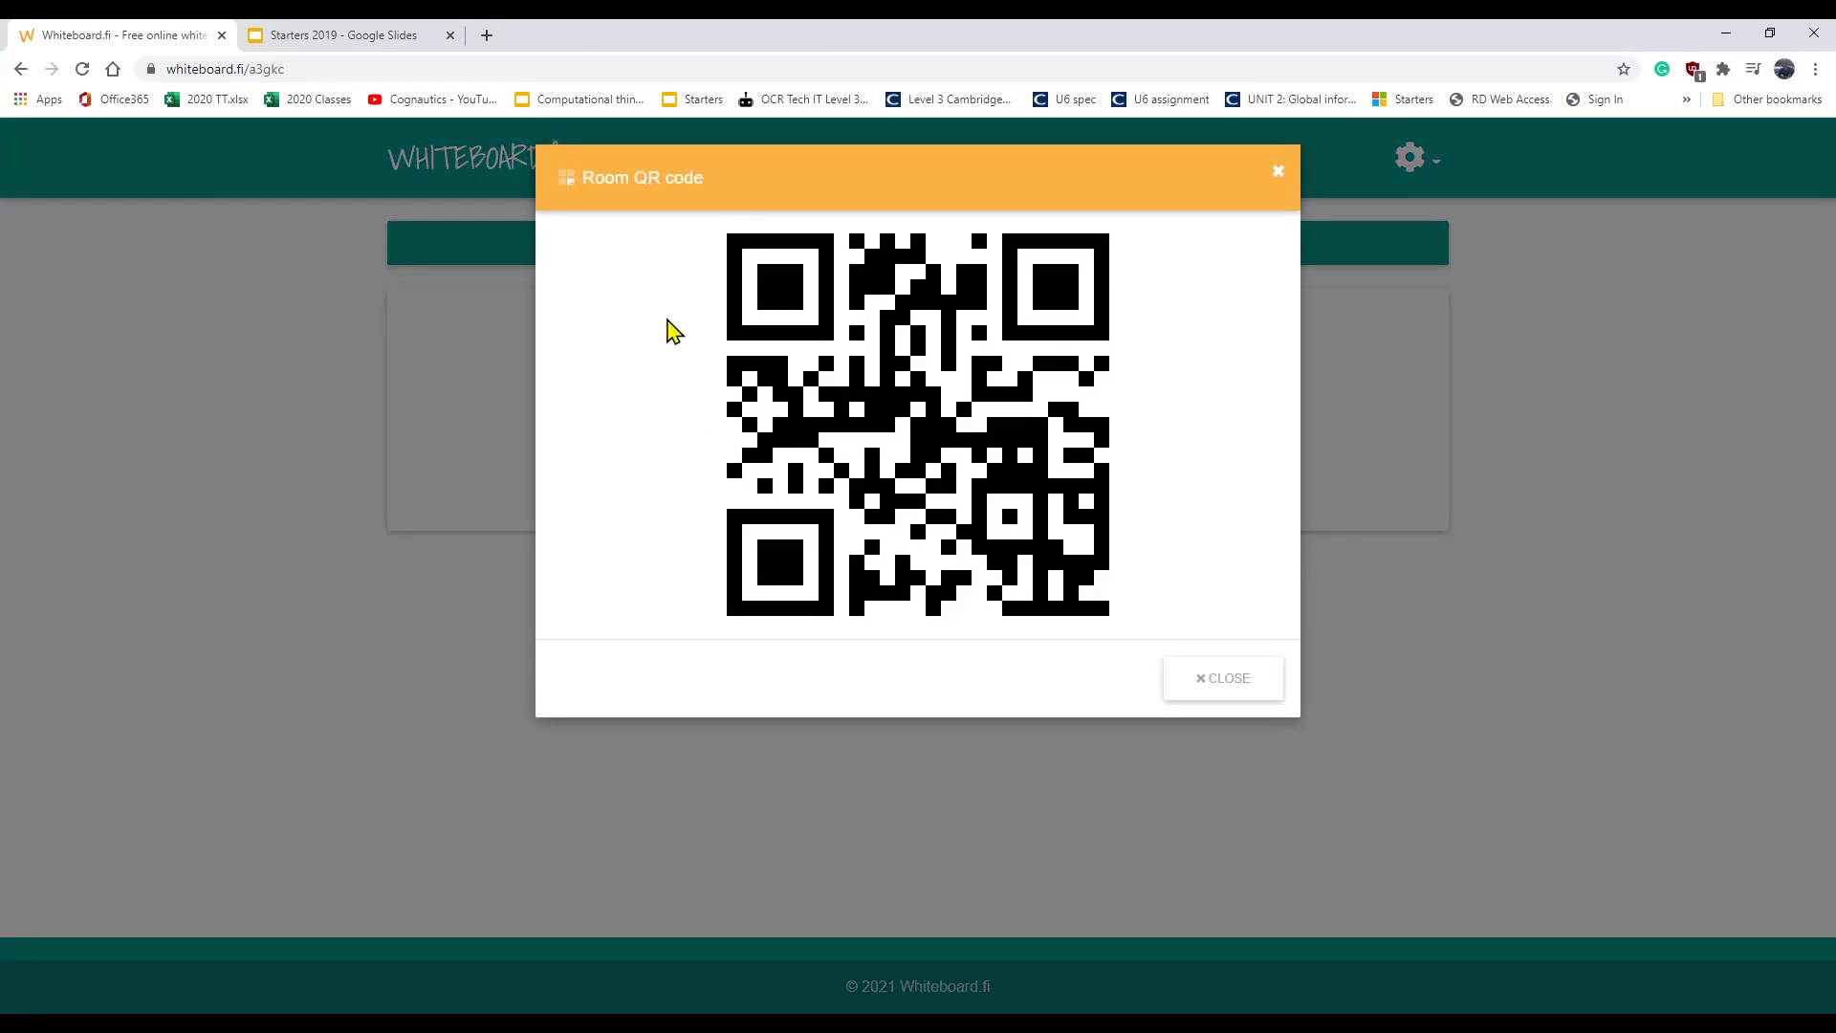
{"action": "key", "text": "super+shift+s"}
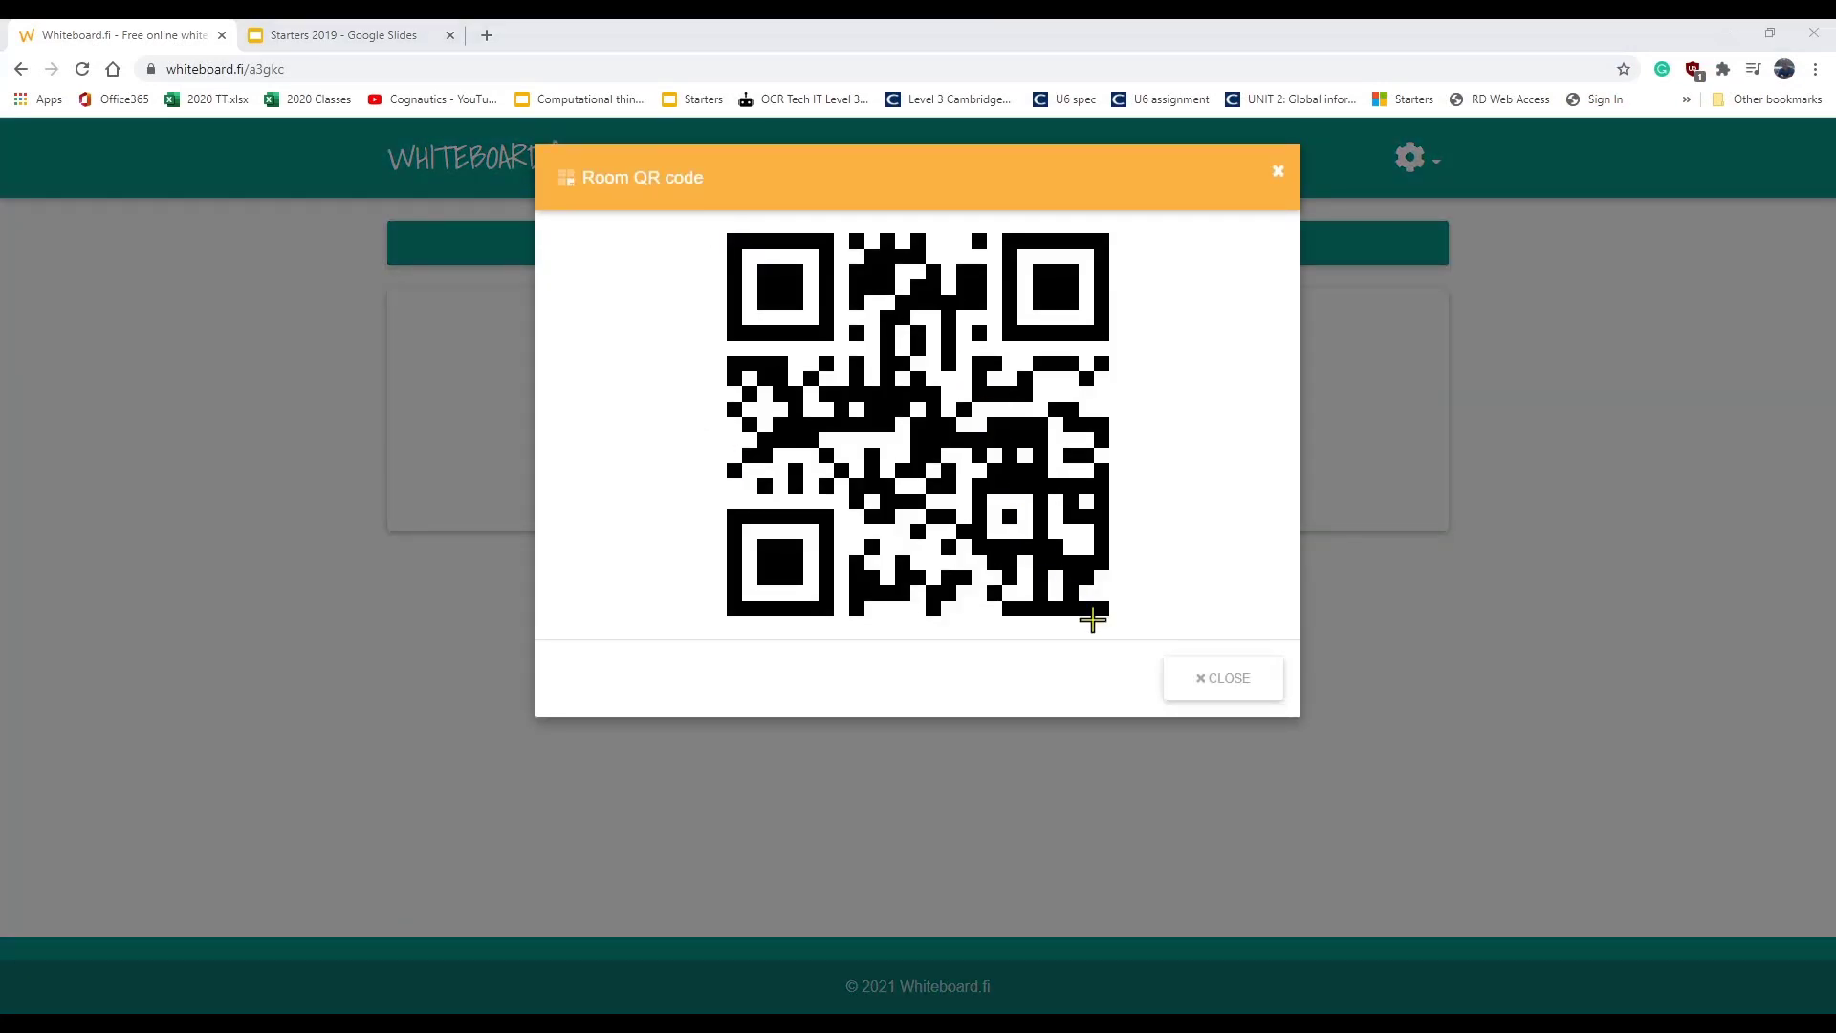
{"action": "left_click_drag", "start_coordinate": [1129, 616], "coordinate": [1130, 617]}
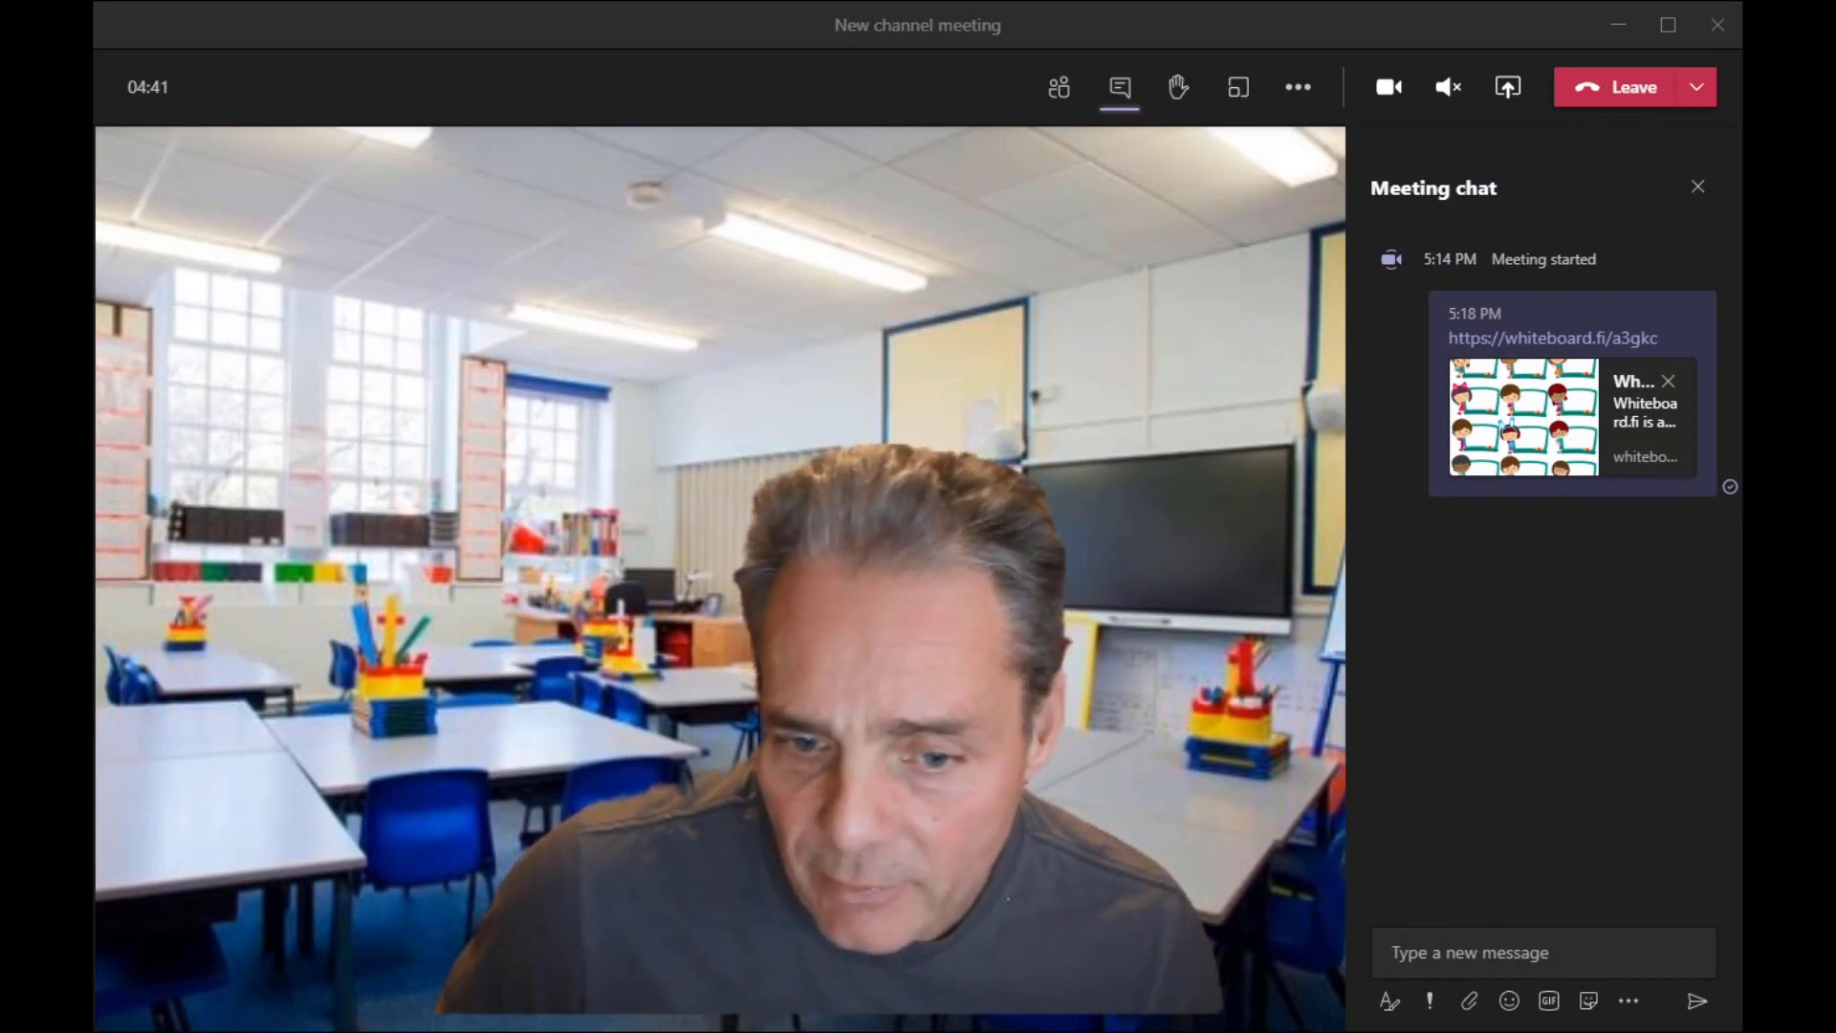
- Paste the QR code snip into a Teams chat message and send it
{"action": "left_click", "coordinate": [1393, 953]}
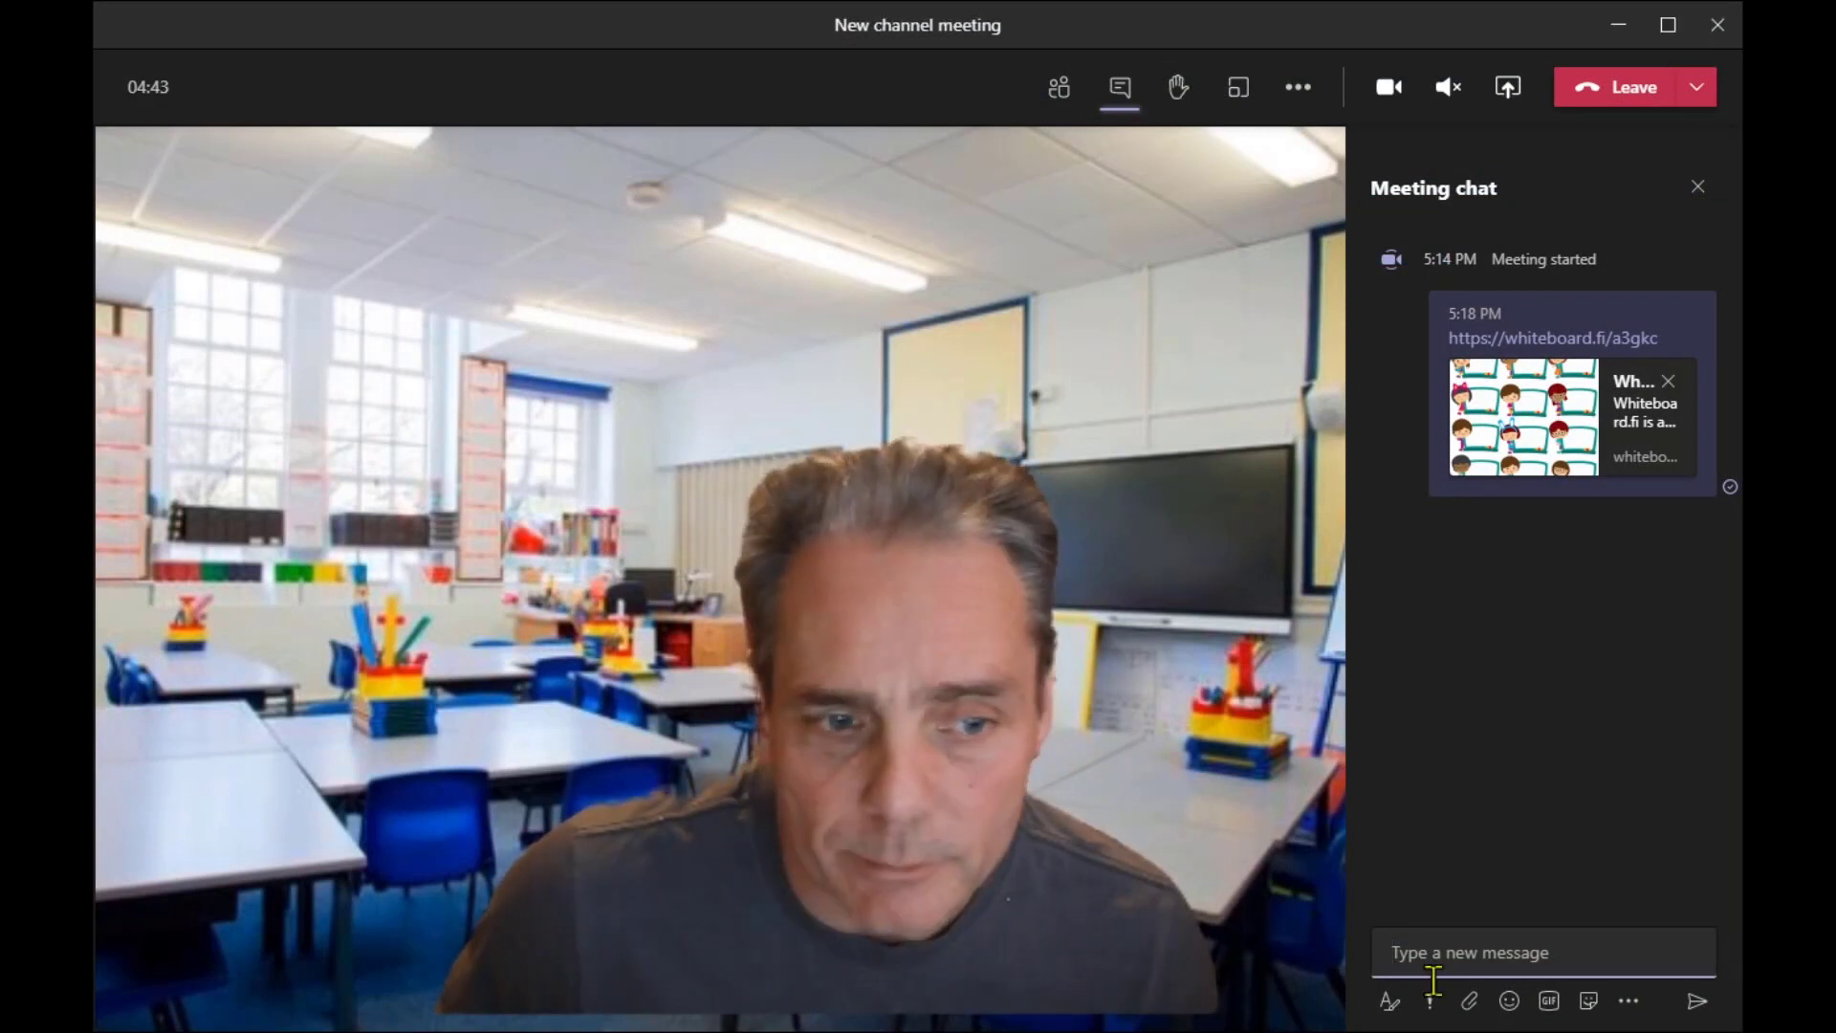
{"action": "left_click", "coordinate": [1405, 952]}
{"action": "key", "text": "ctrl+v"}
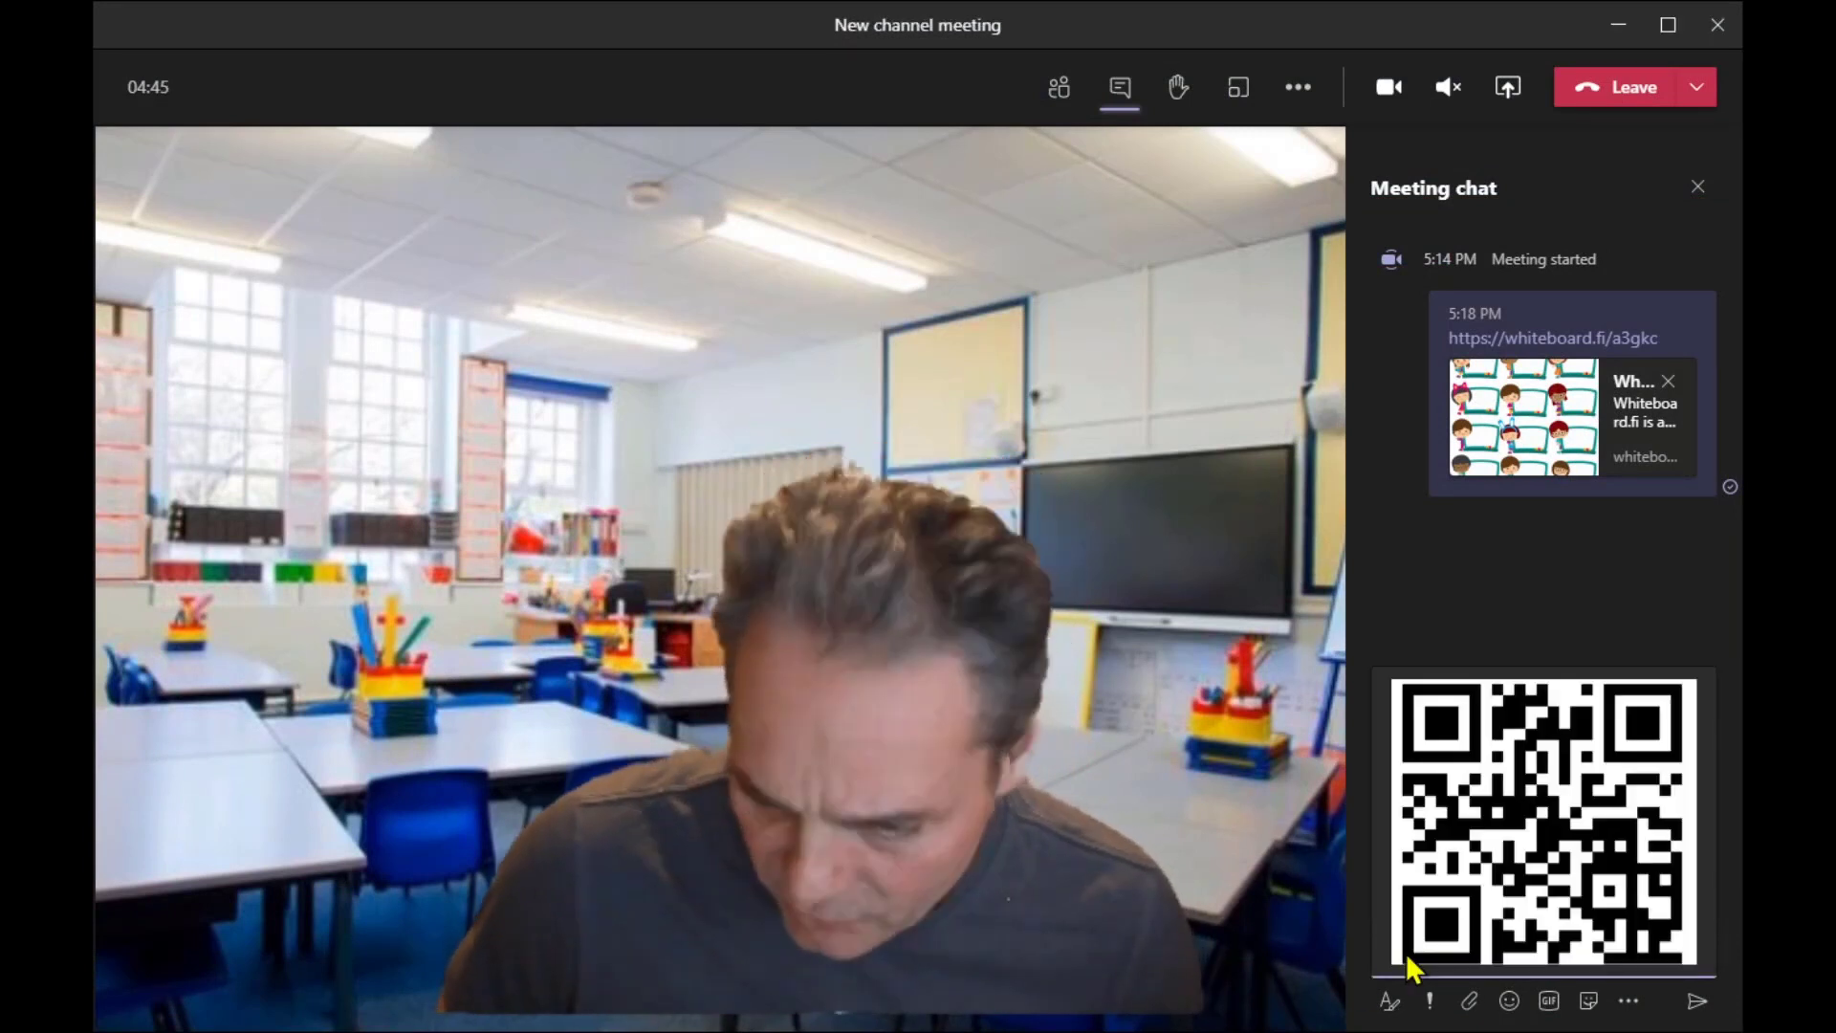
{"action": "key", "text": "Return"}
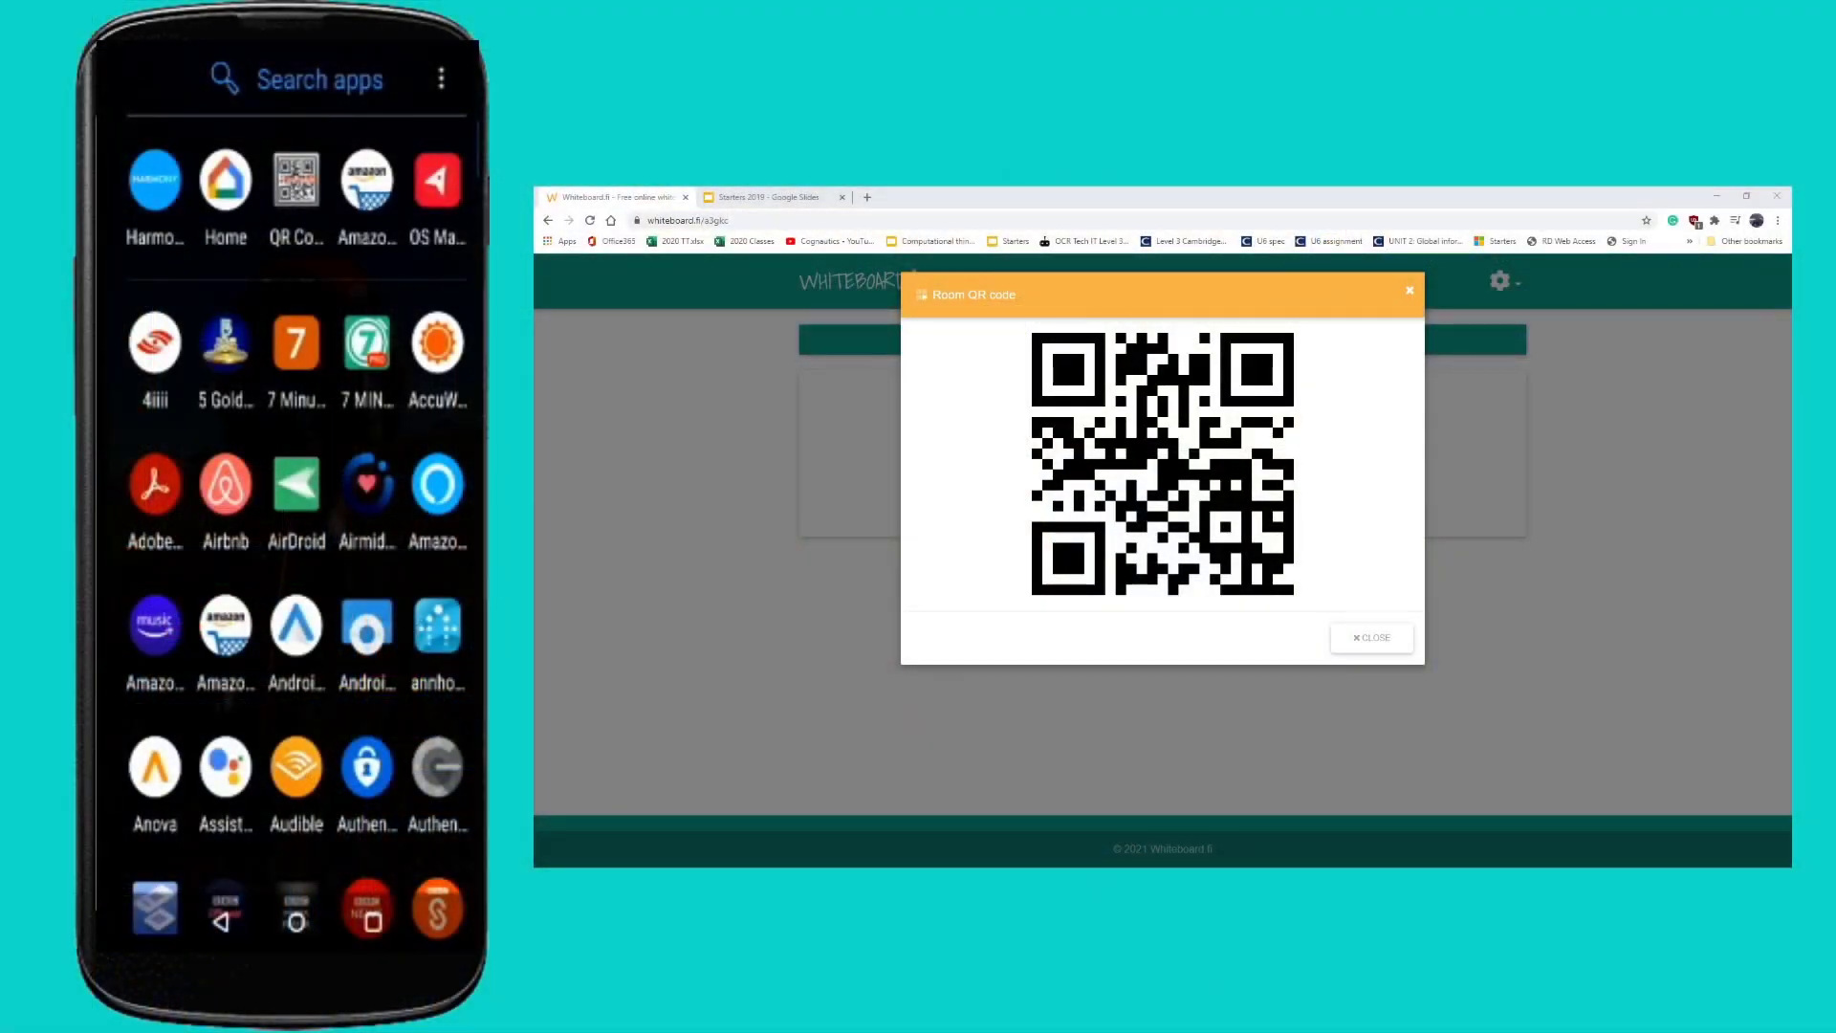
- On the phone, scan the QR code, open the room link and join with an autofilled student name
{"action": "left_click", "coordinate": [296, 182]}
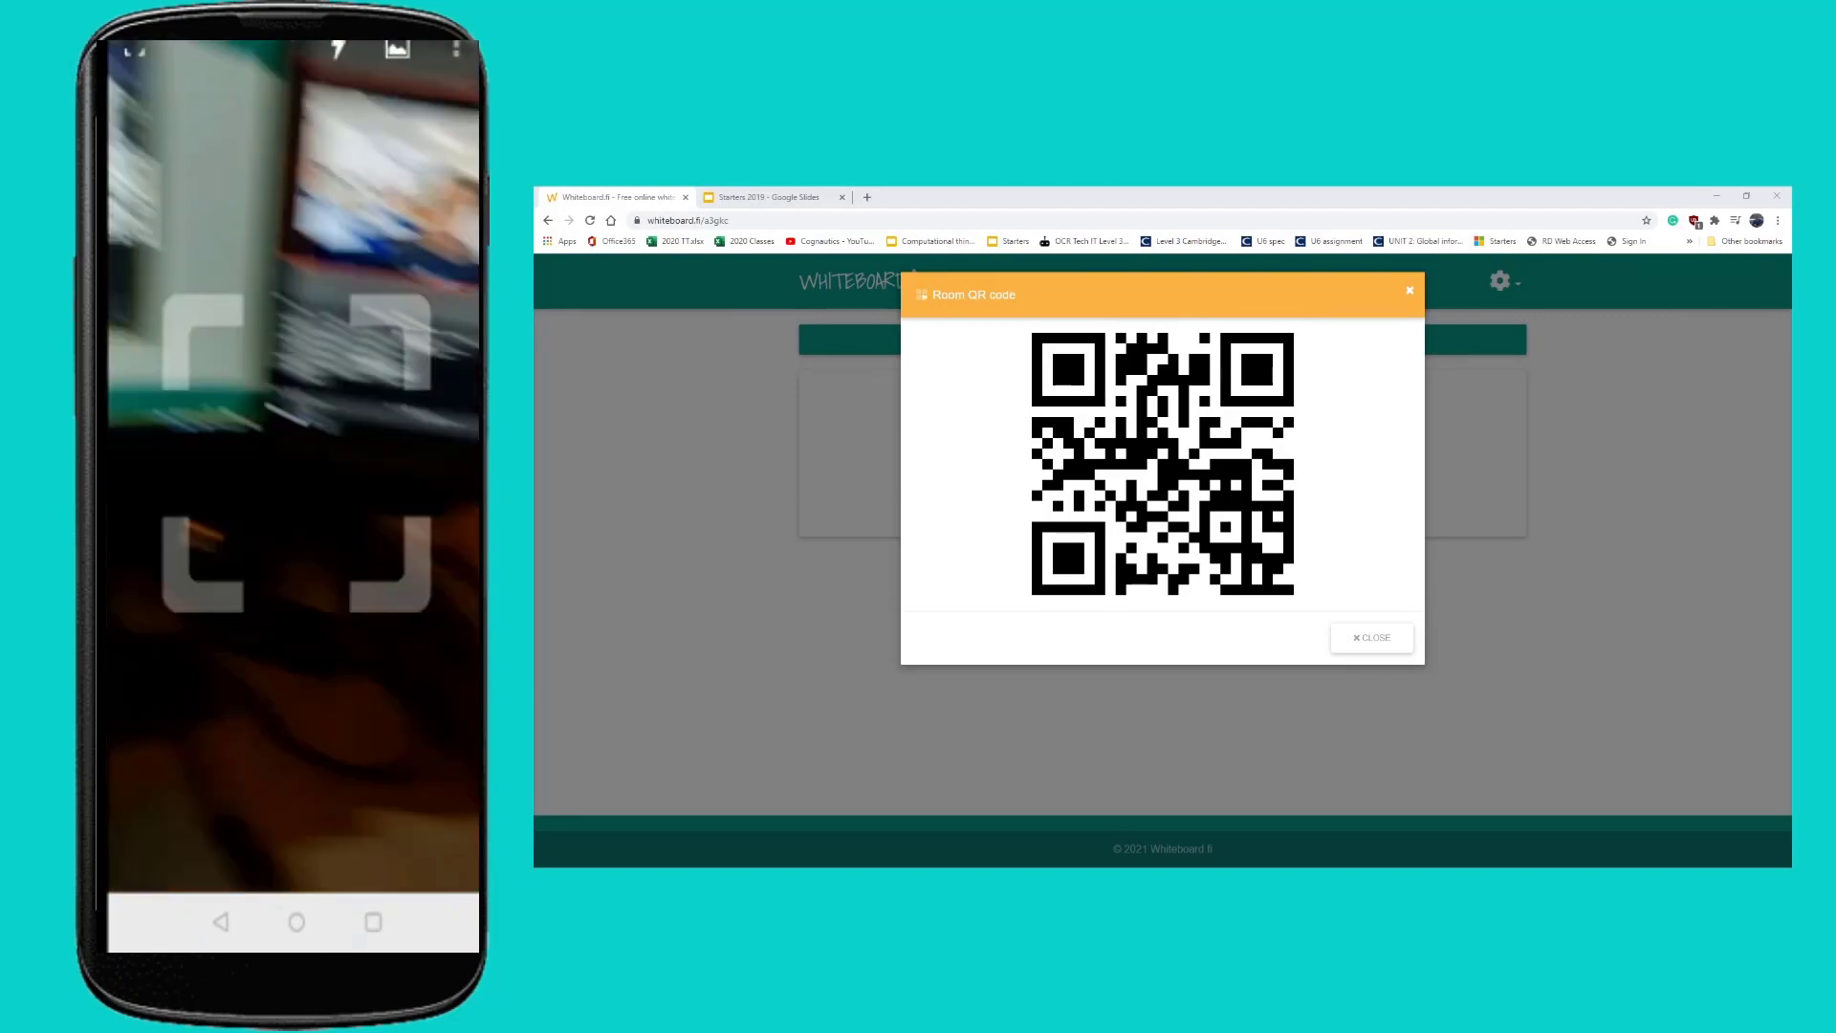
{"action": "left_click", "coordinate": [376, 536]}
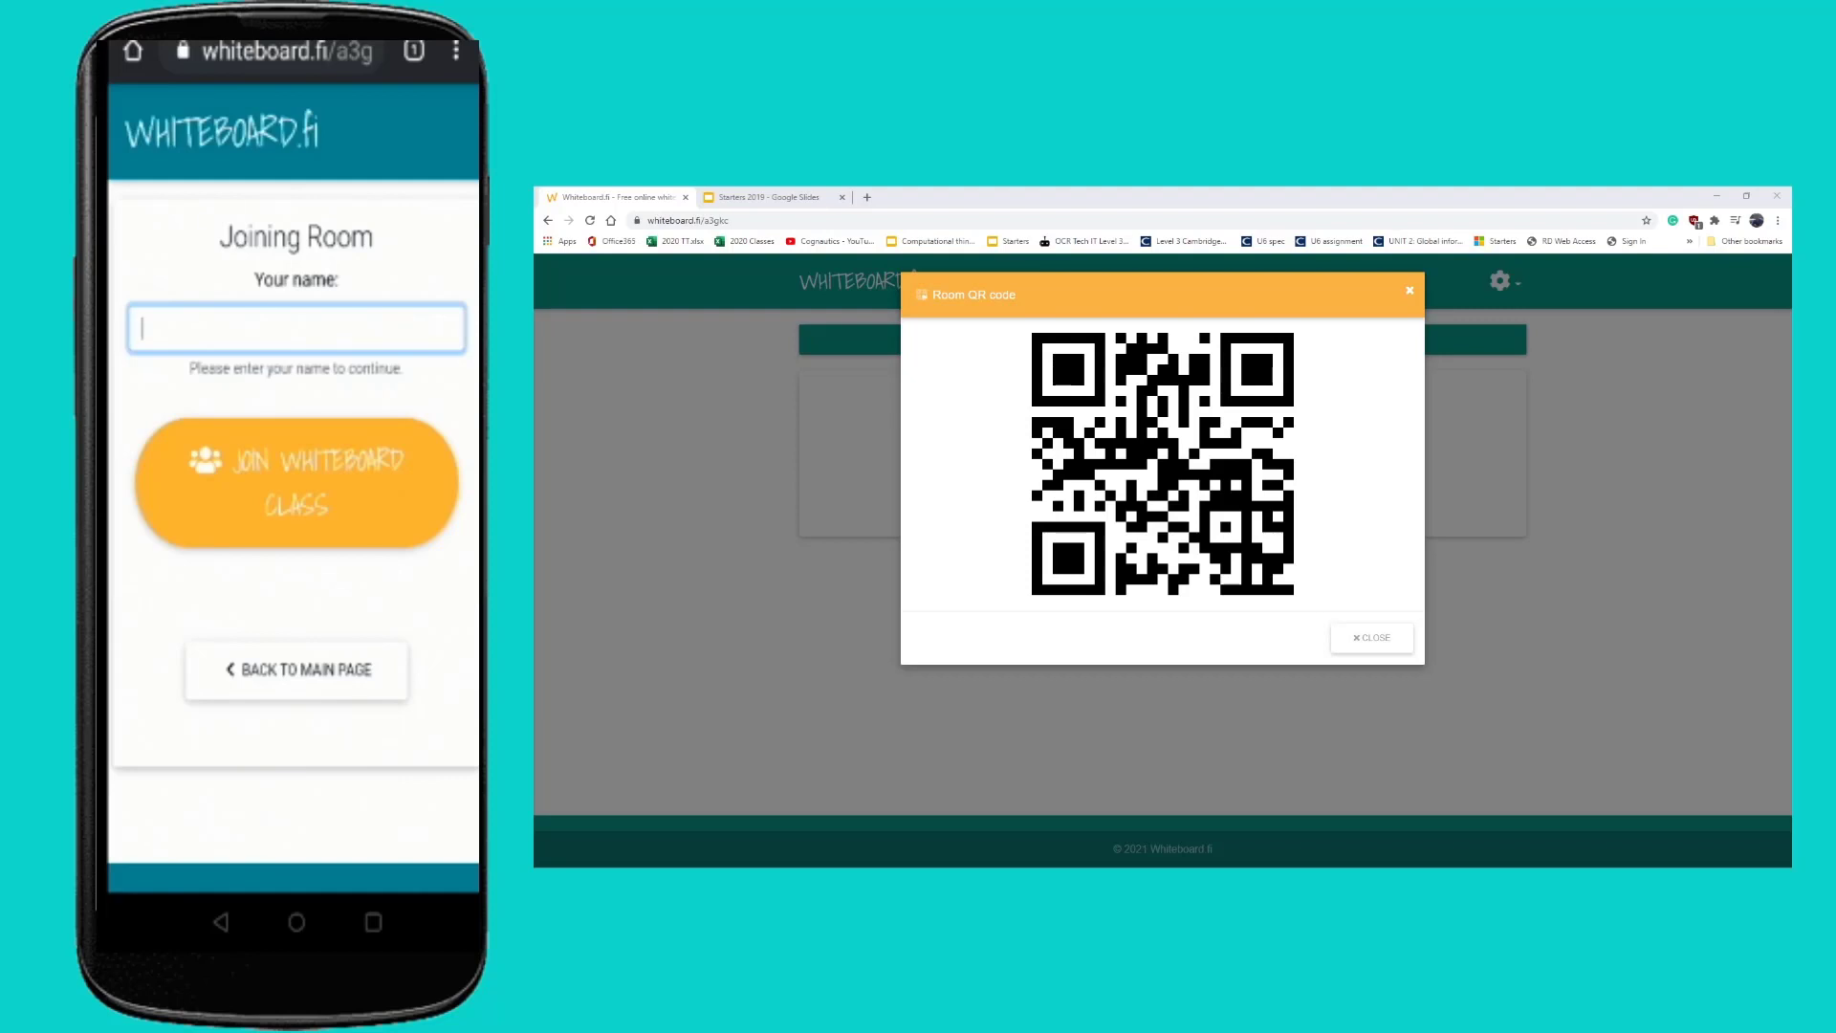
{"action": "left_click", "coordinate": [296, 328]}
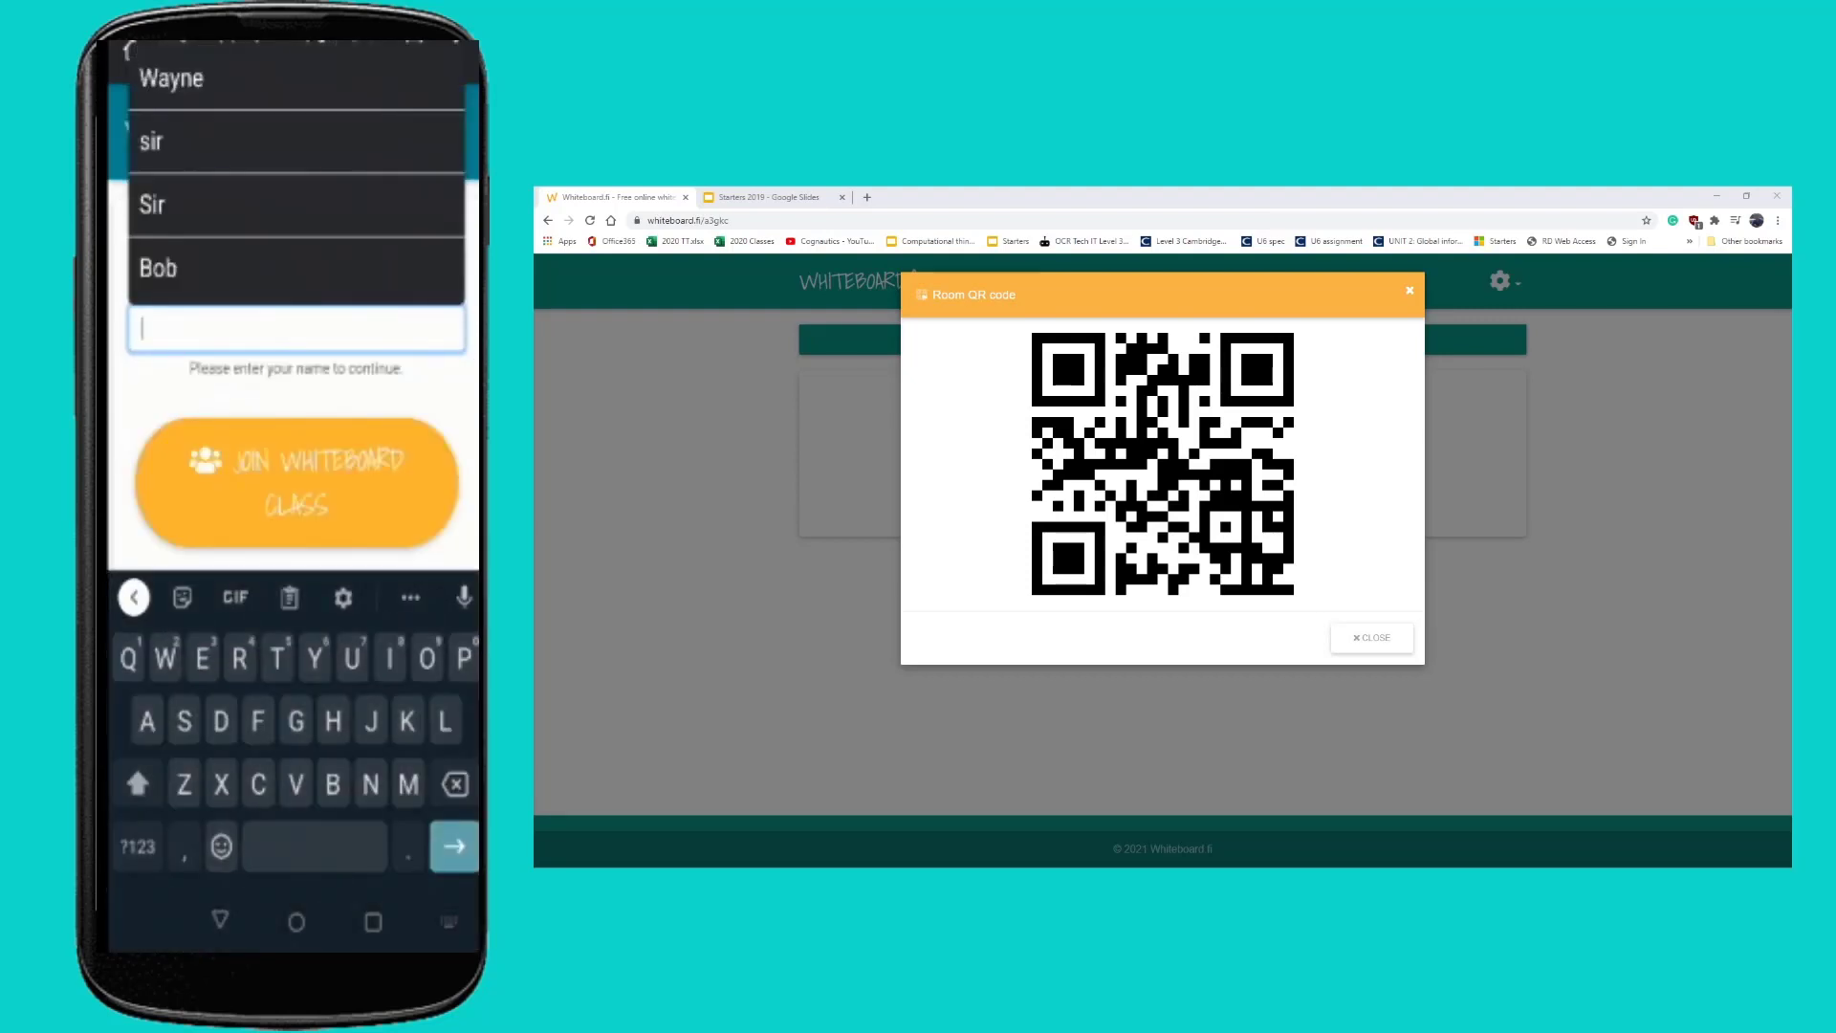
{"action": "left_click", "coordinate": [156, 271]}
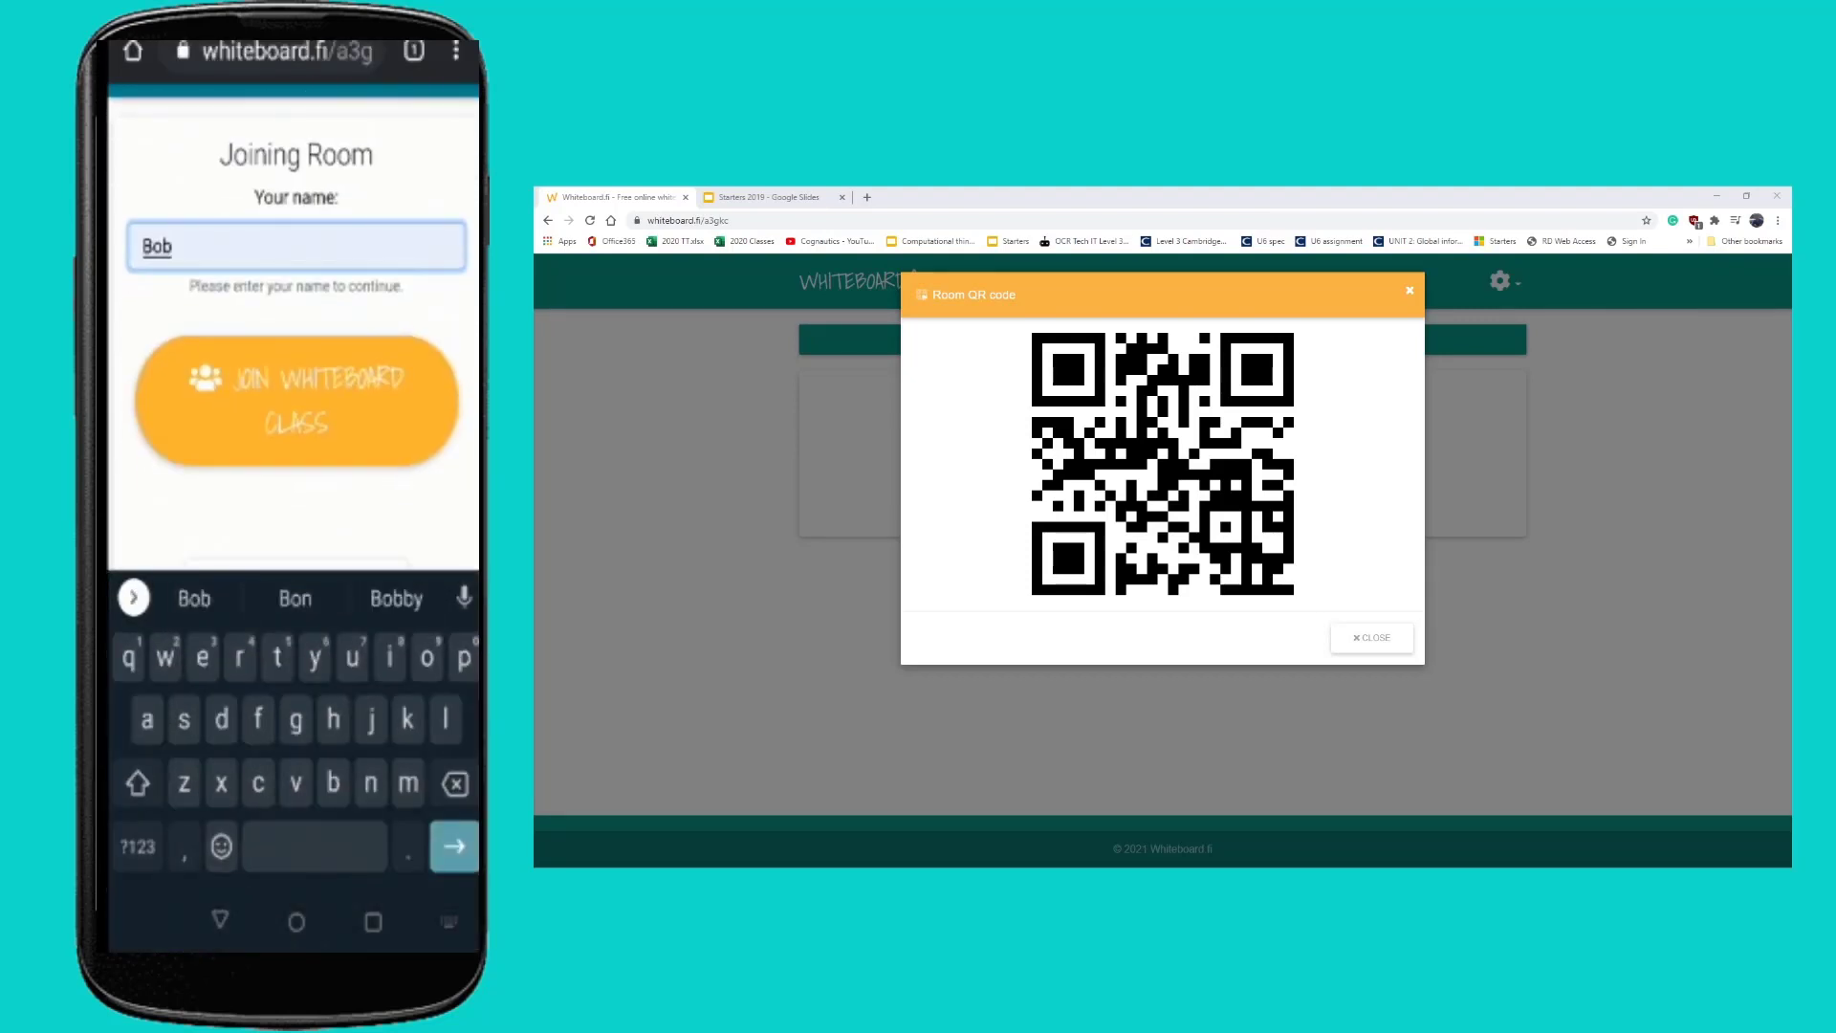
{"action": "key", "text": "Return"}
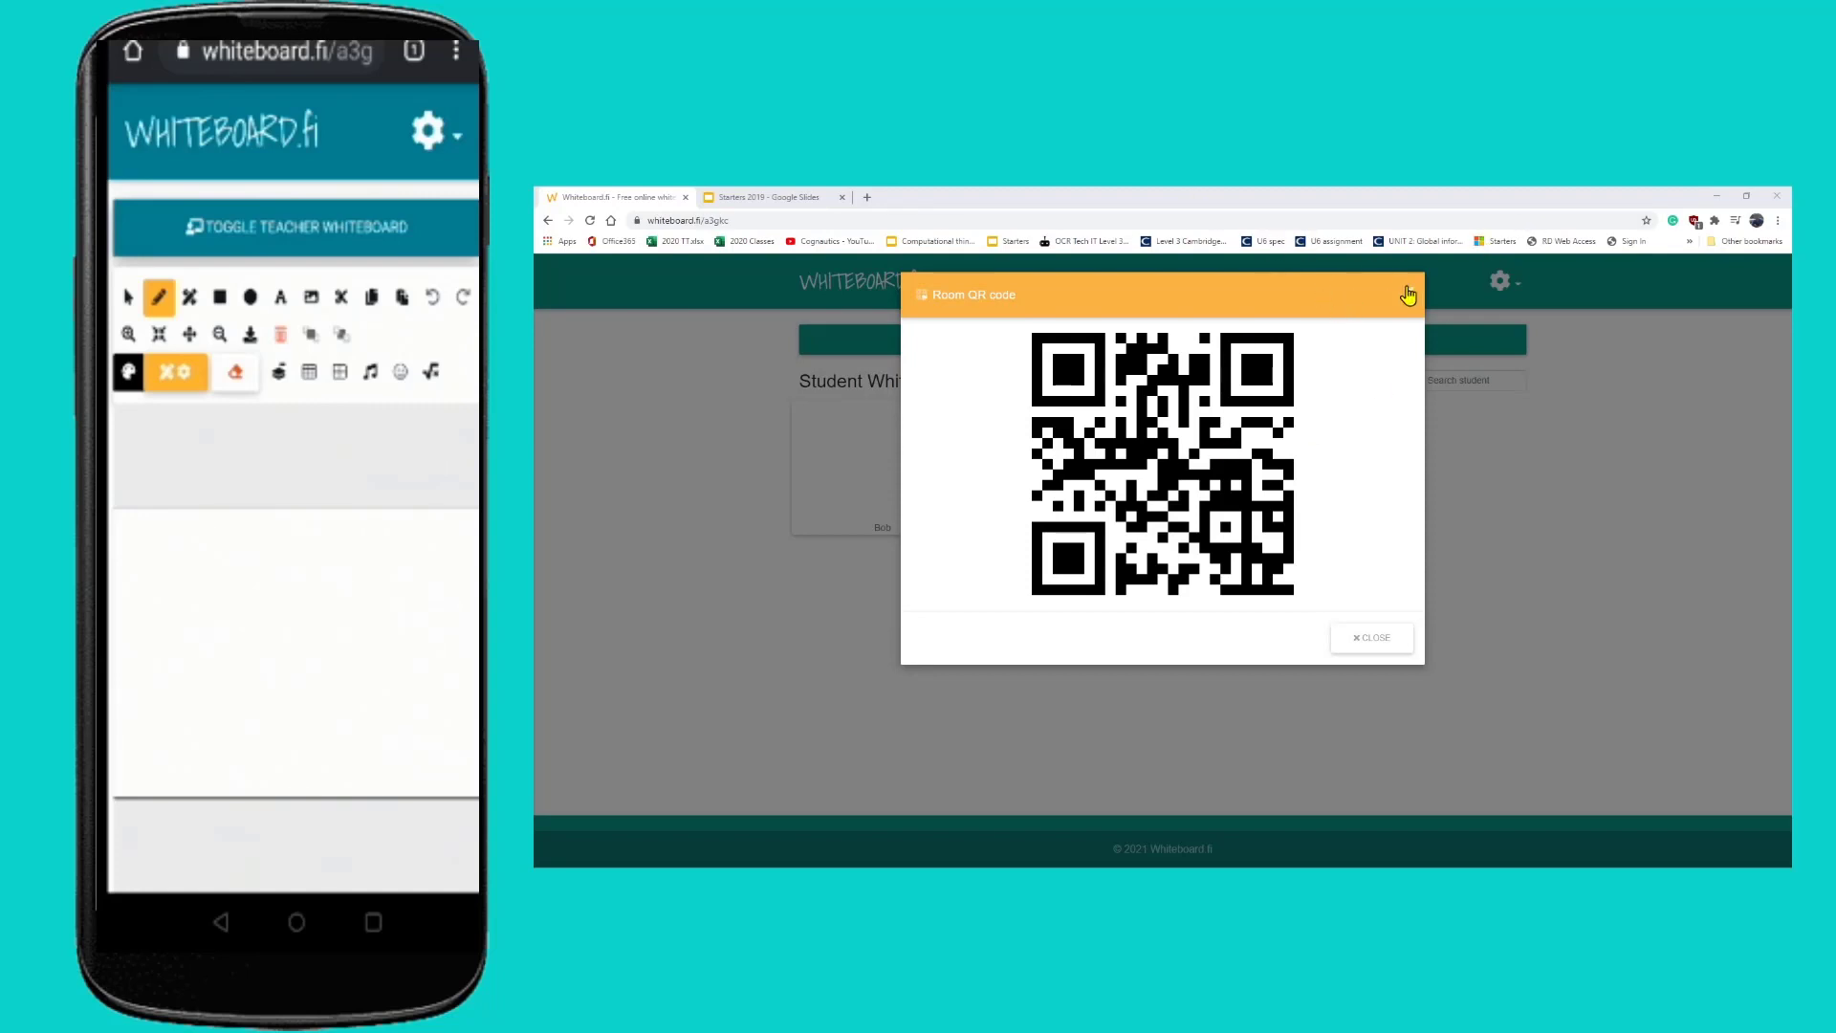
- Close the Room QR code dialog to reveal the Student Whiteboards list
{"action": "left_click", "coordinate": [1408, 295]}
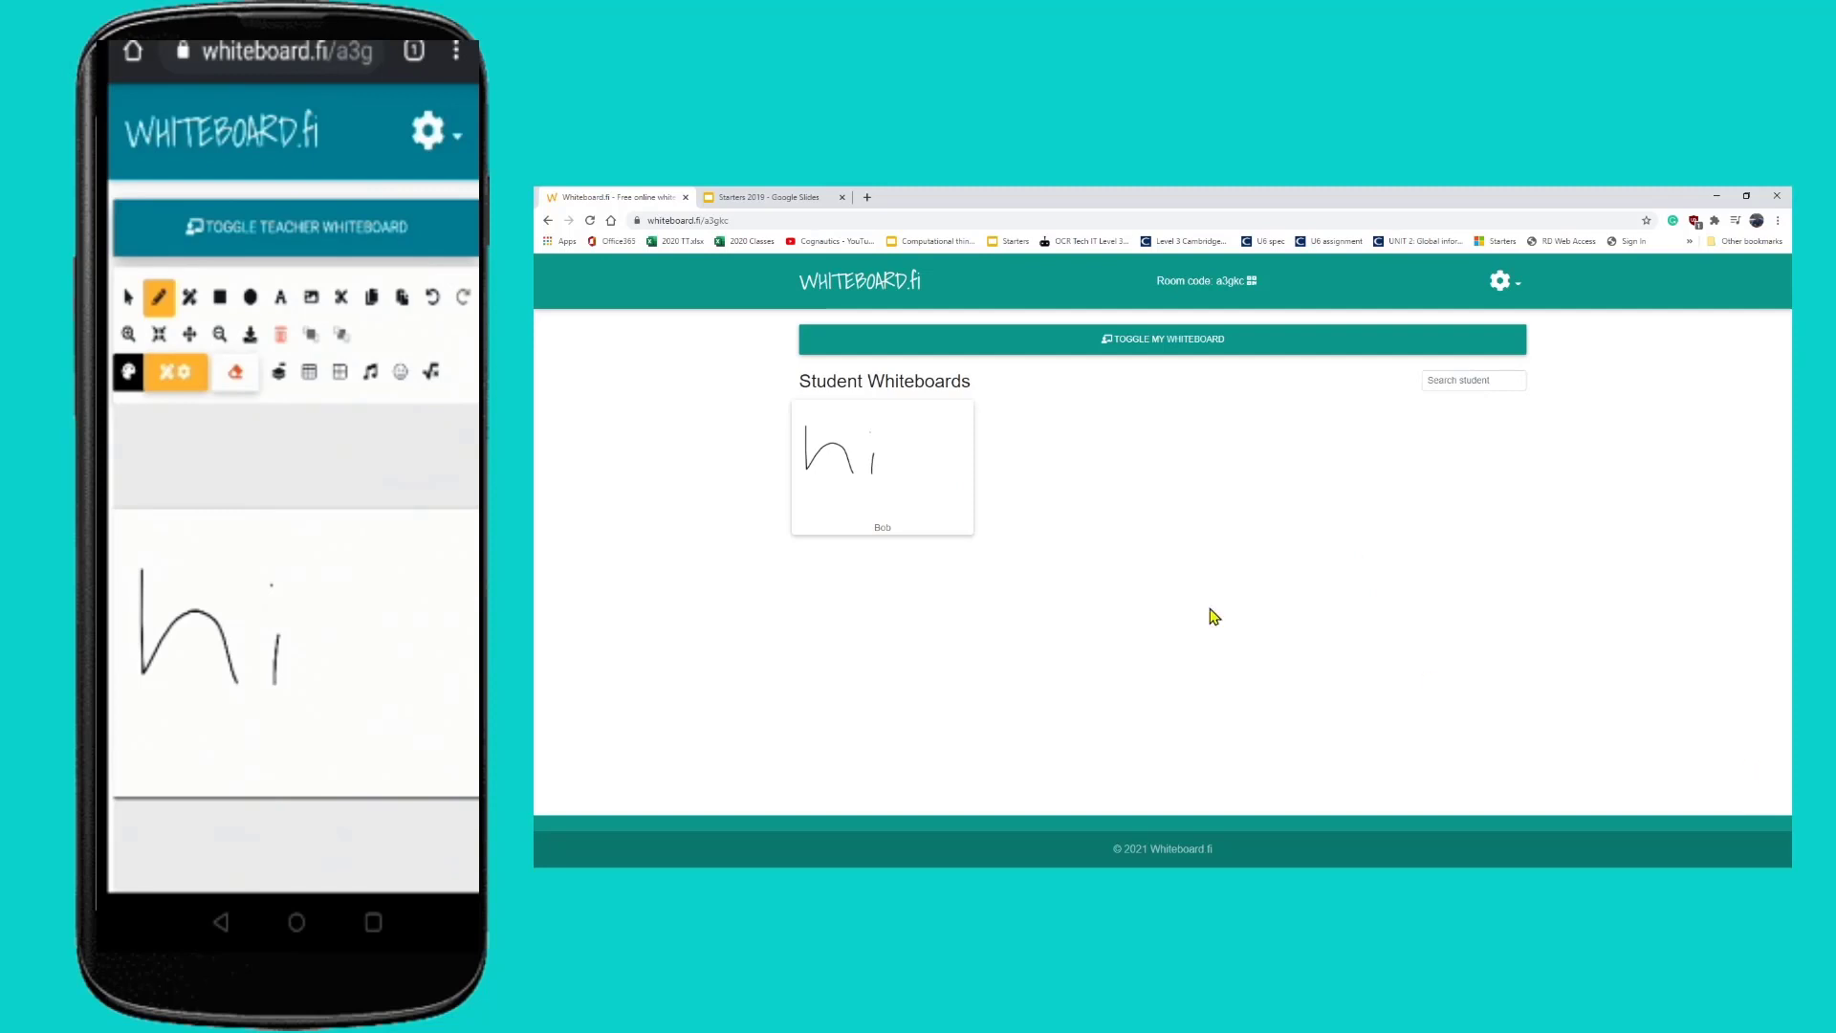
- Paste slide 67's For-or-while loop table onto the teacher's board and push it to students as background
{"action": "left_click", "coordinate": [1168, 350]}
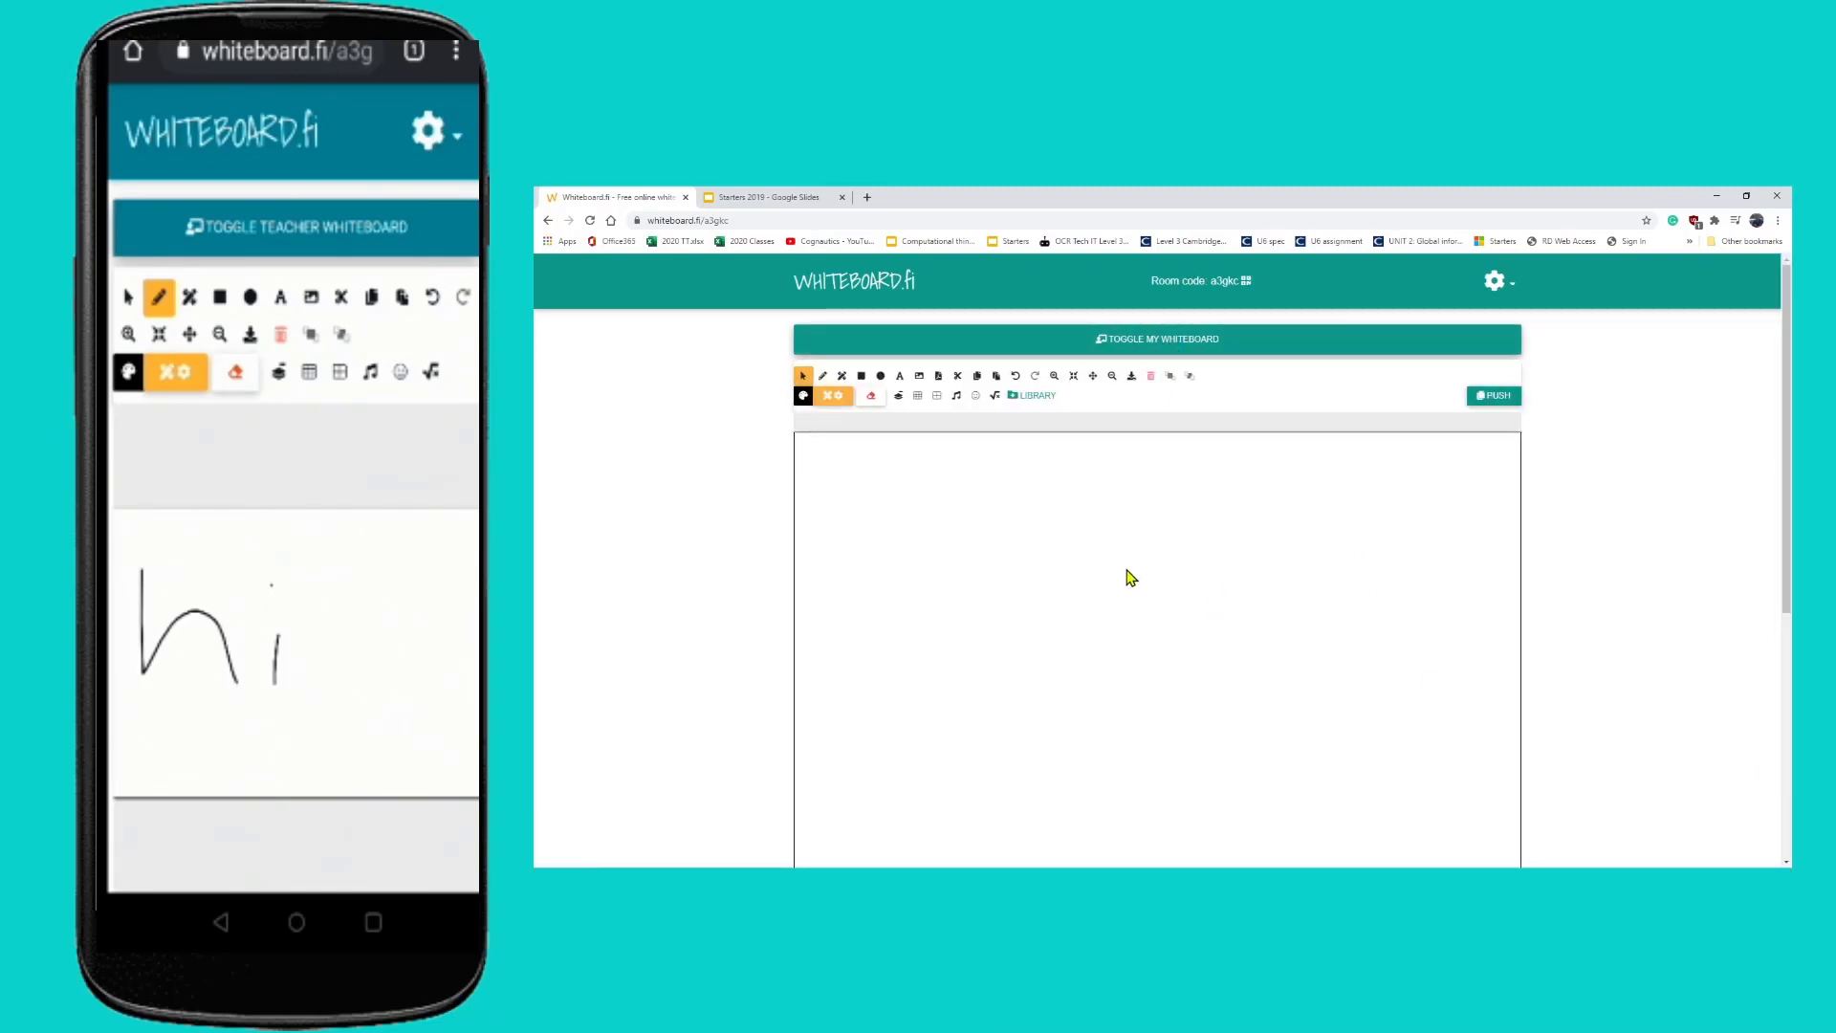
{"action": "left_click", "coordinate": [793, 197]}
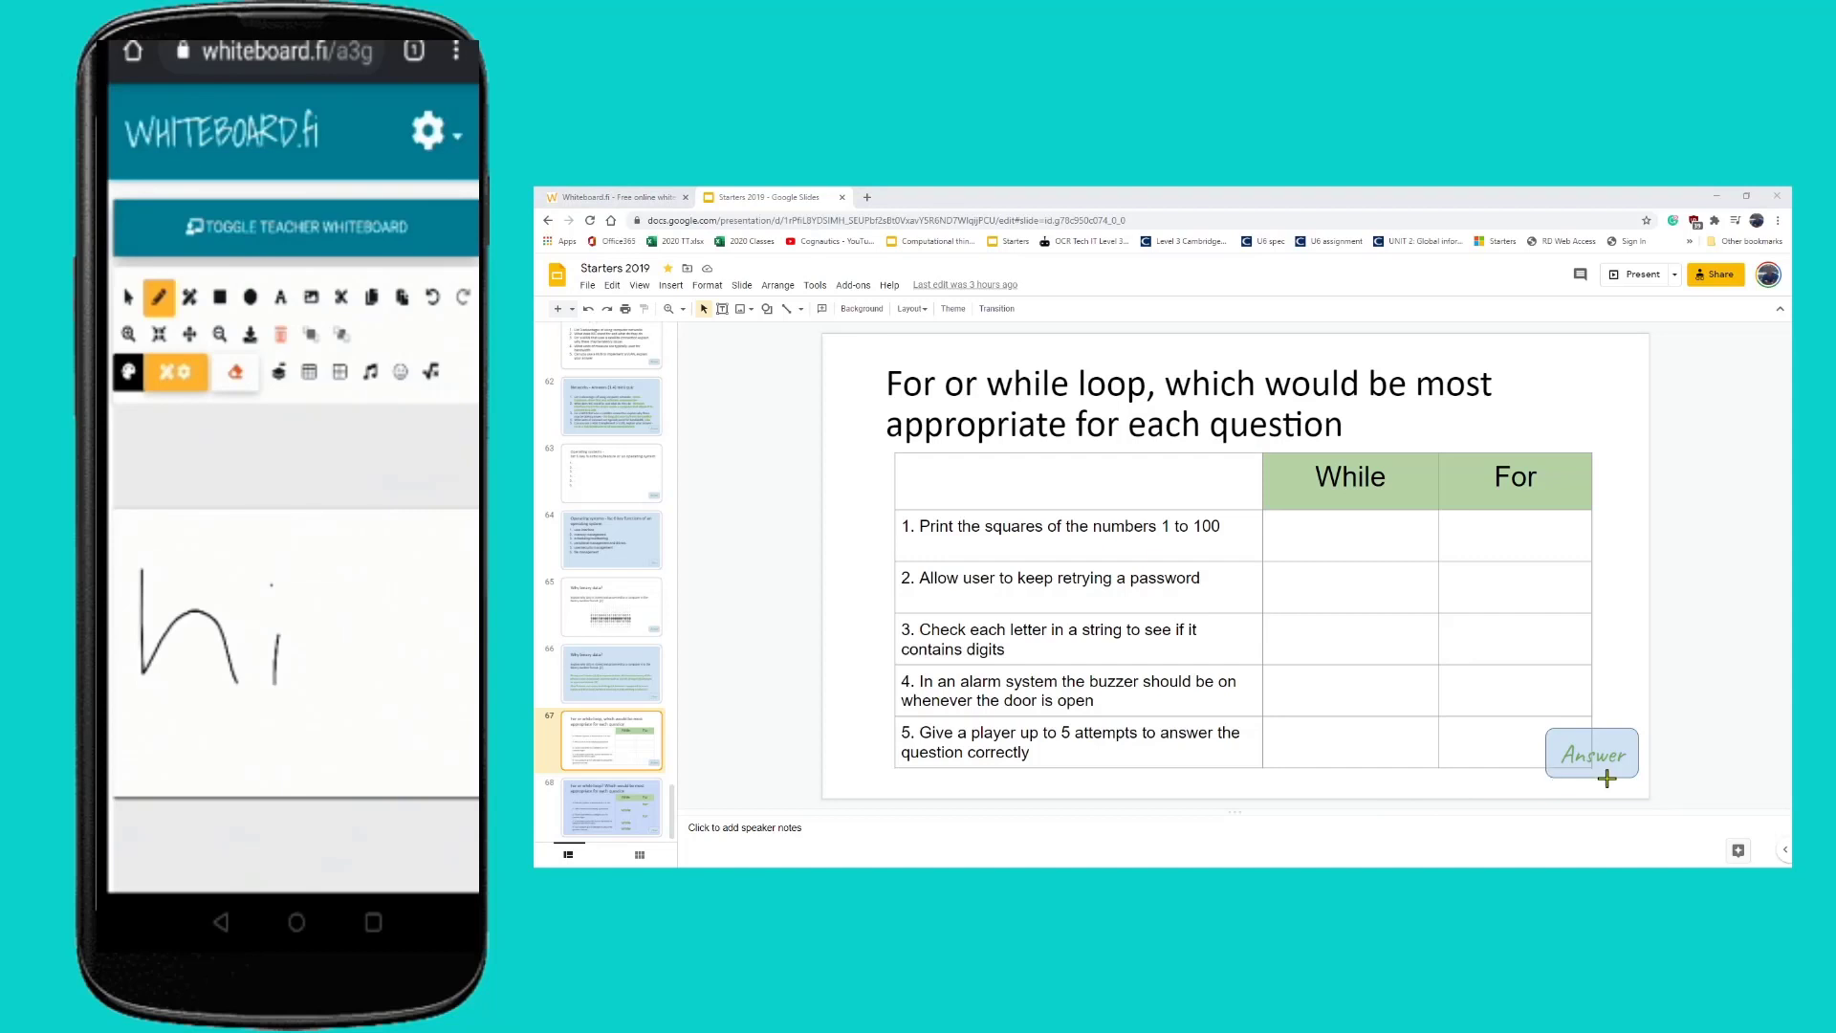
{"action": "left_click", "coordinate": [628, 196]}
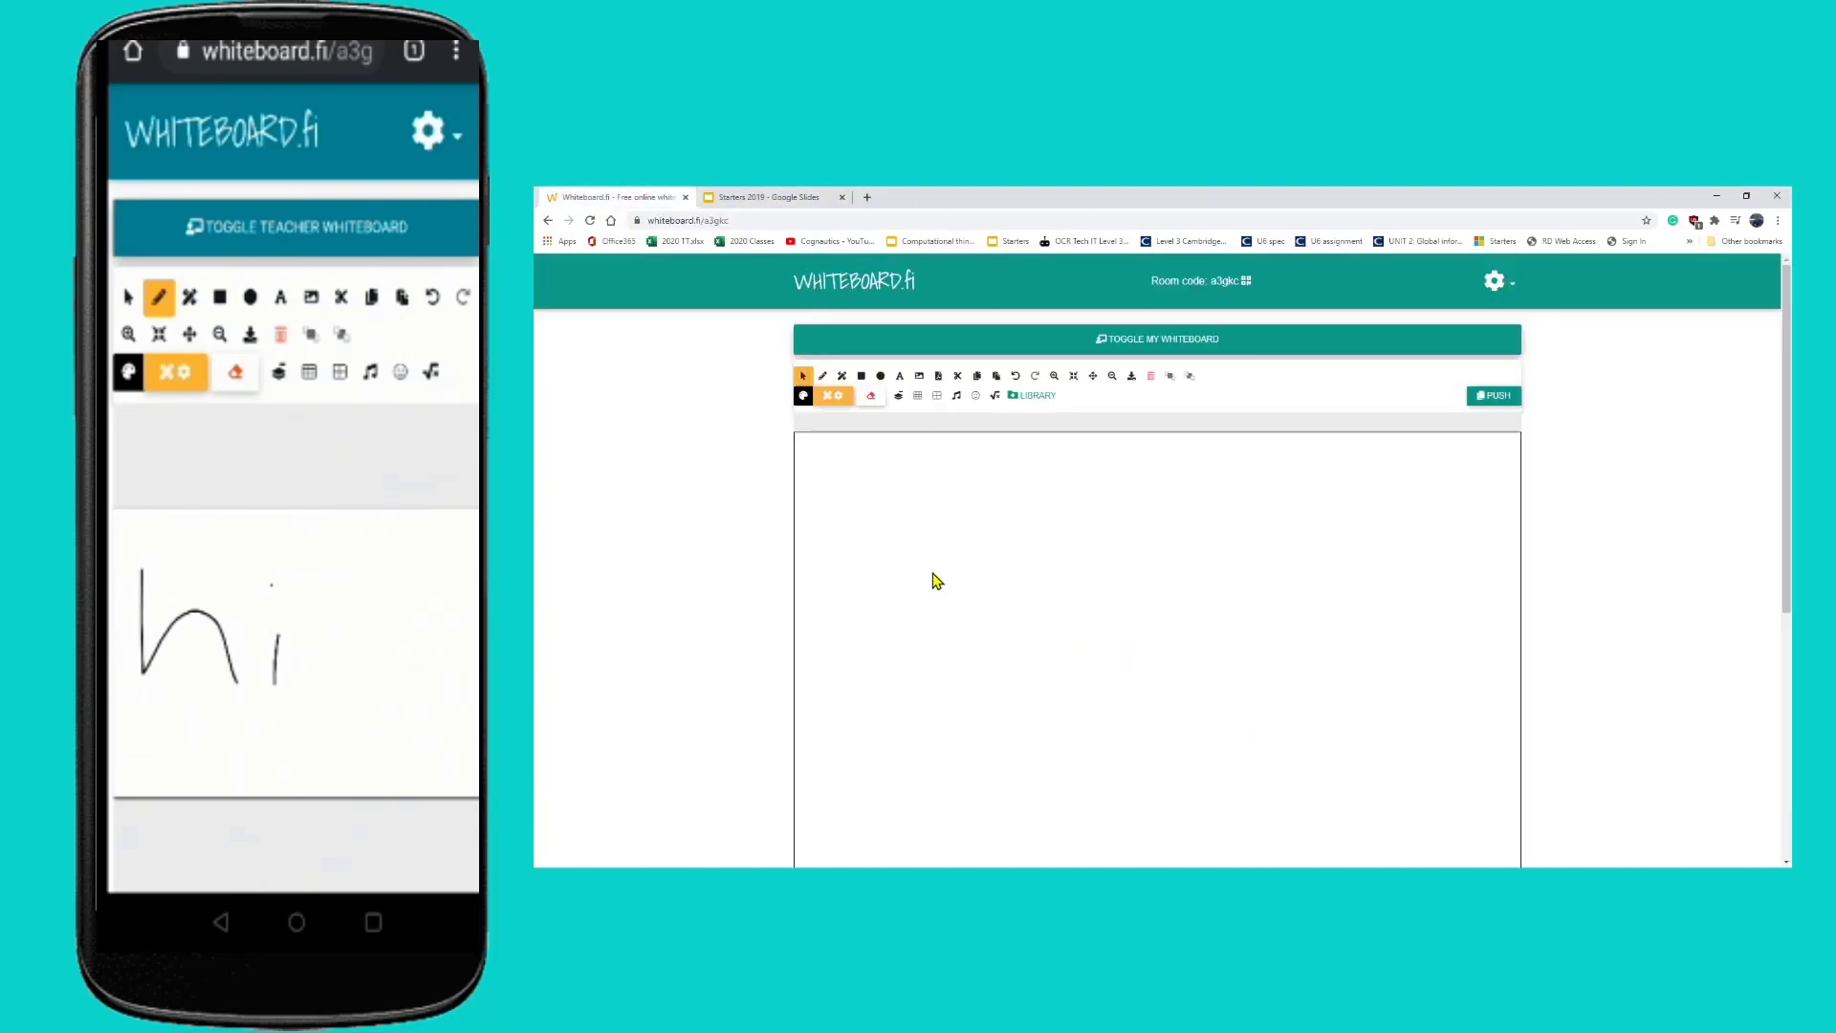
{"action": "key", "text": "ctrl+v"}
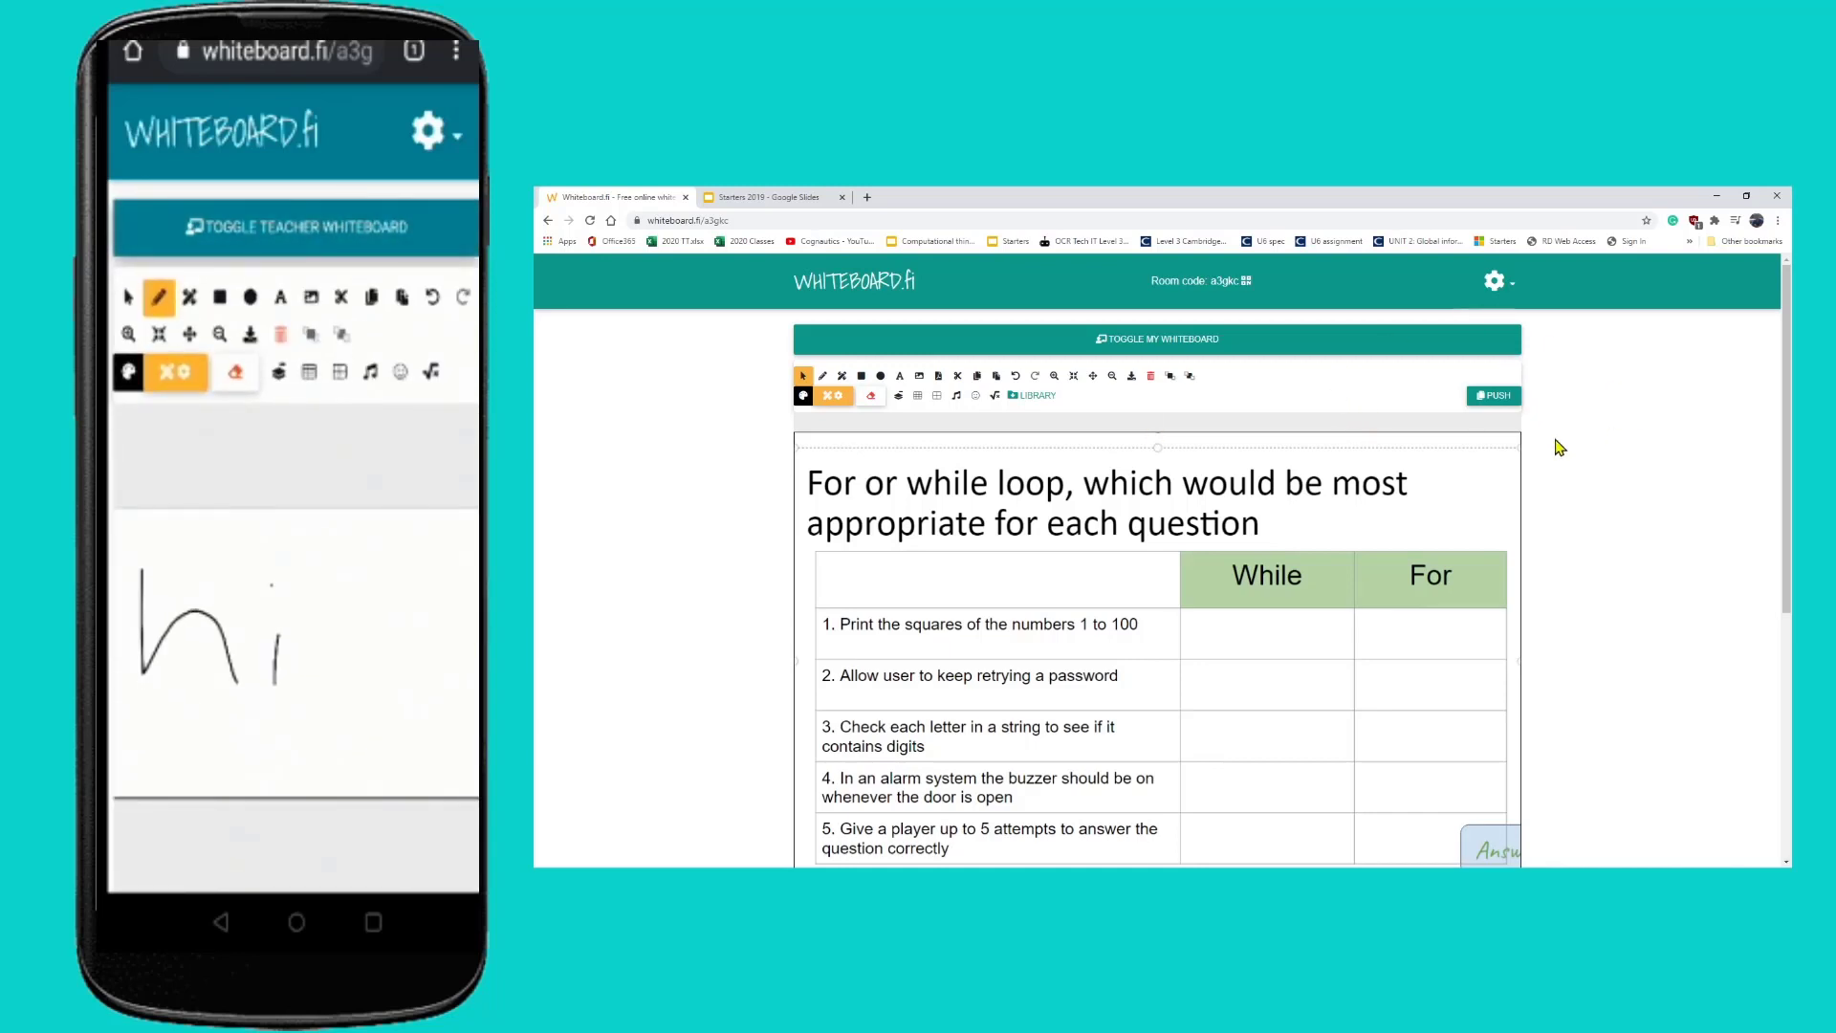
{"action": "left_click", "coordinate": [1489, 396]}
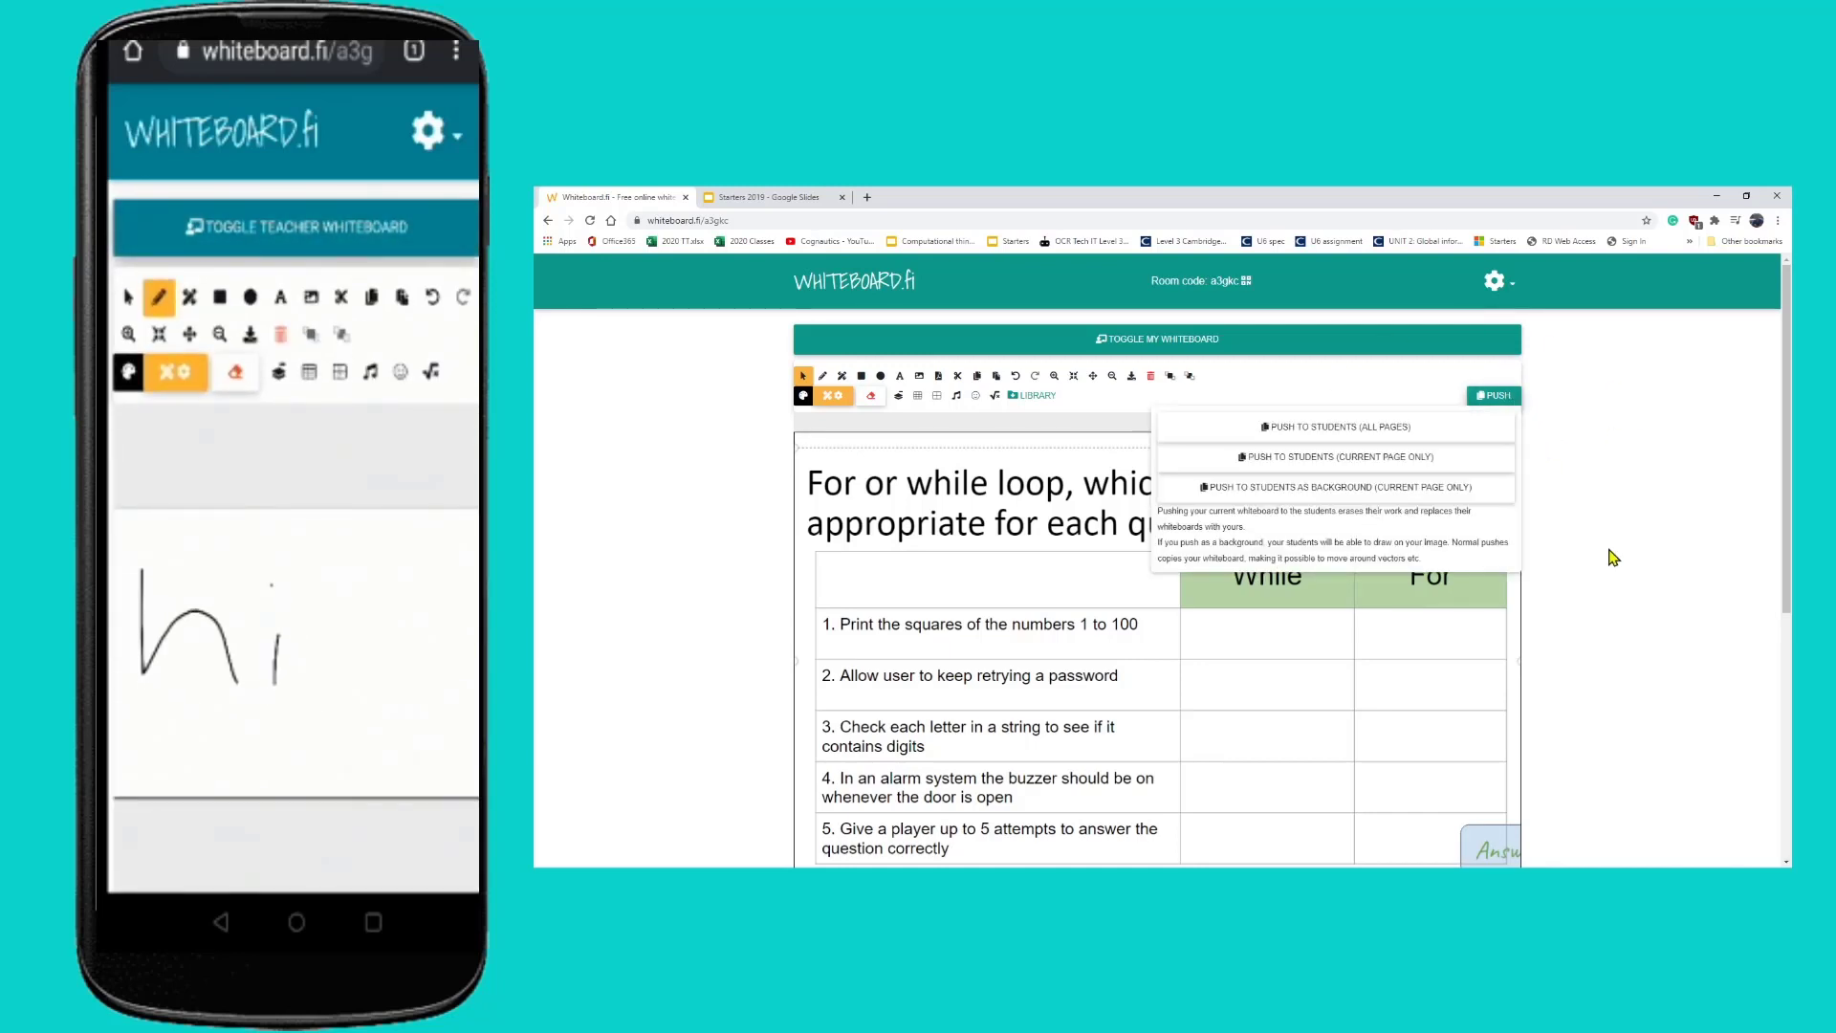
{"action": "left_click", "coordinate": [1487, 488]}
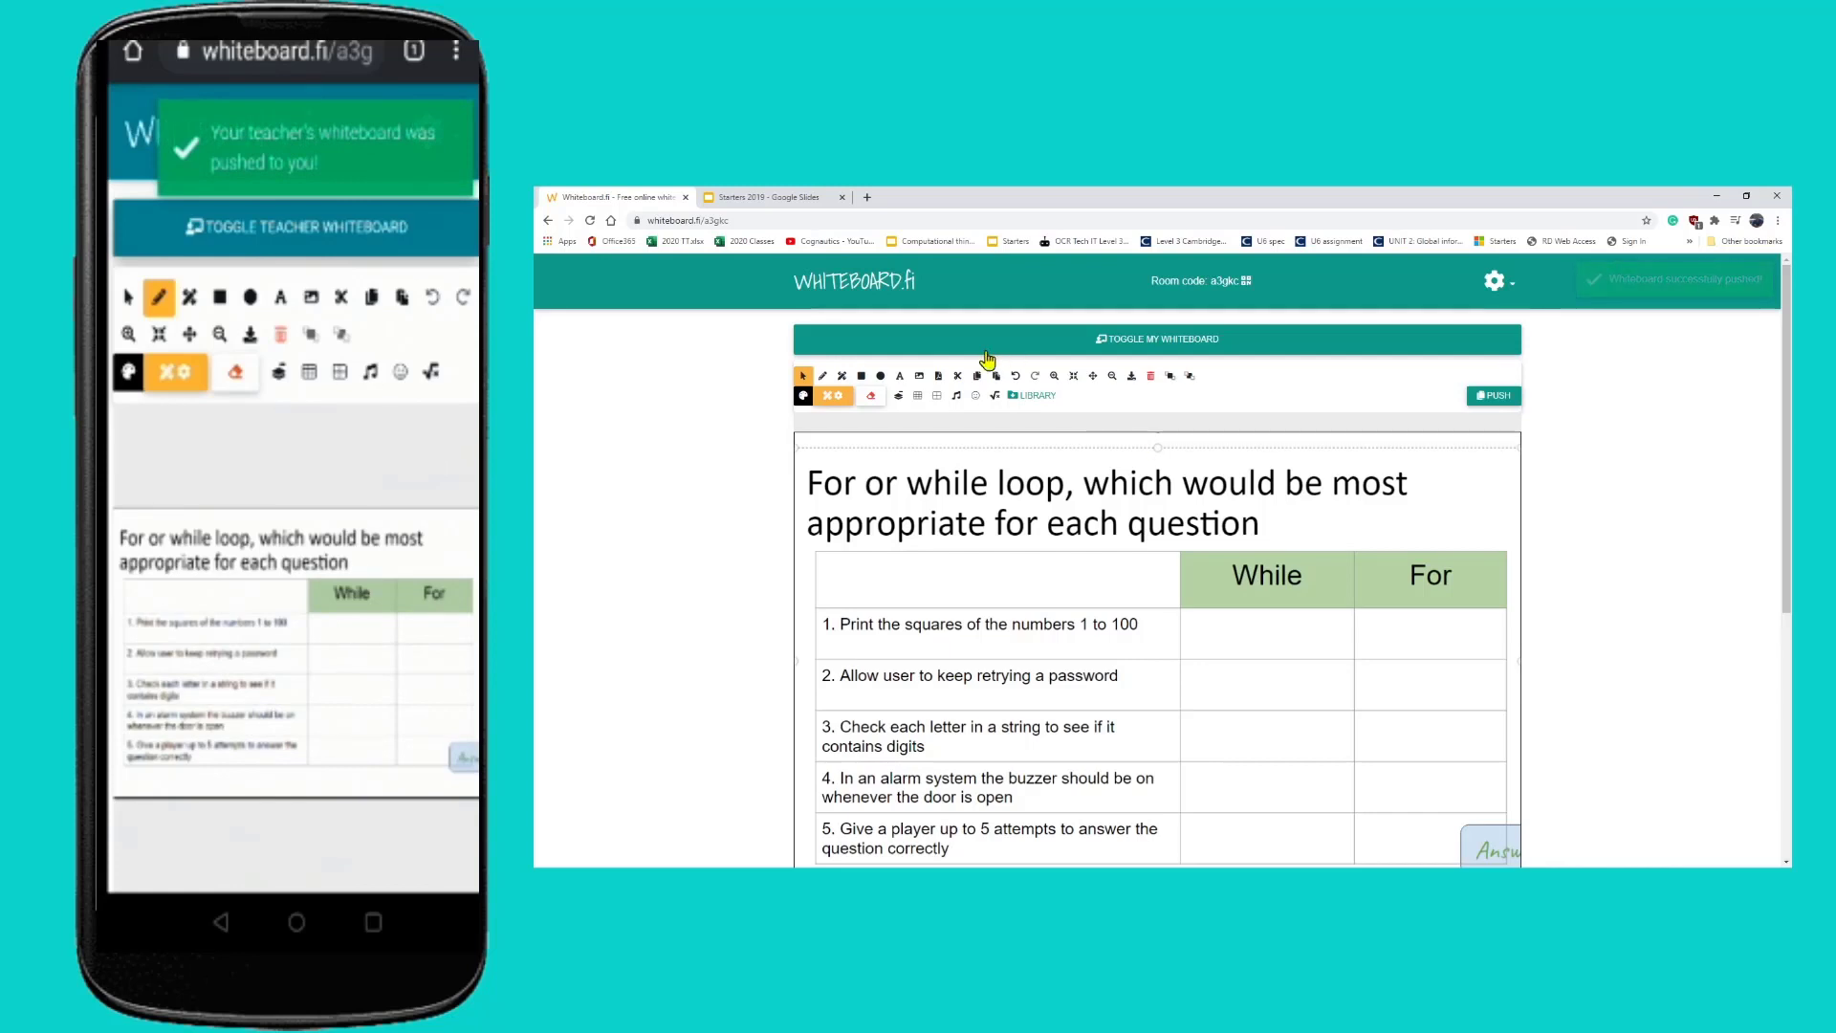
{"action": "left_click", "coordinate": [1046, 339]}
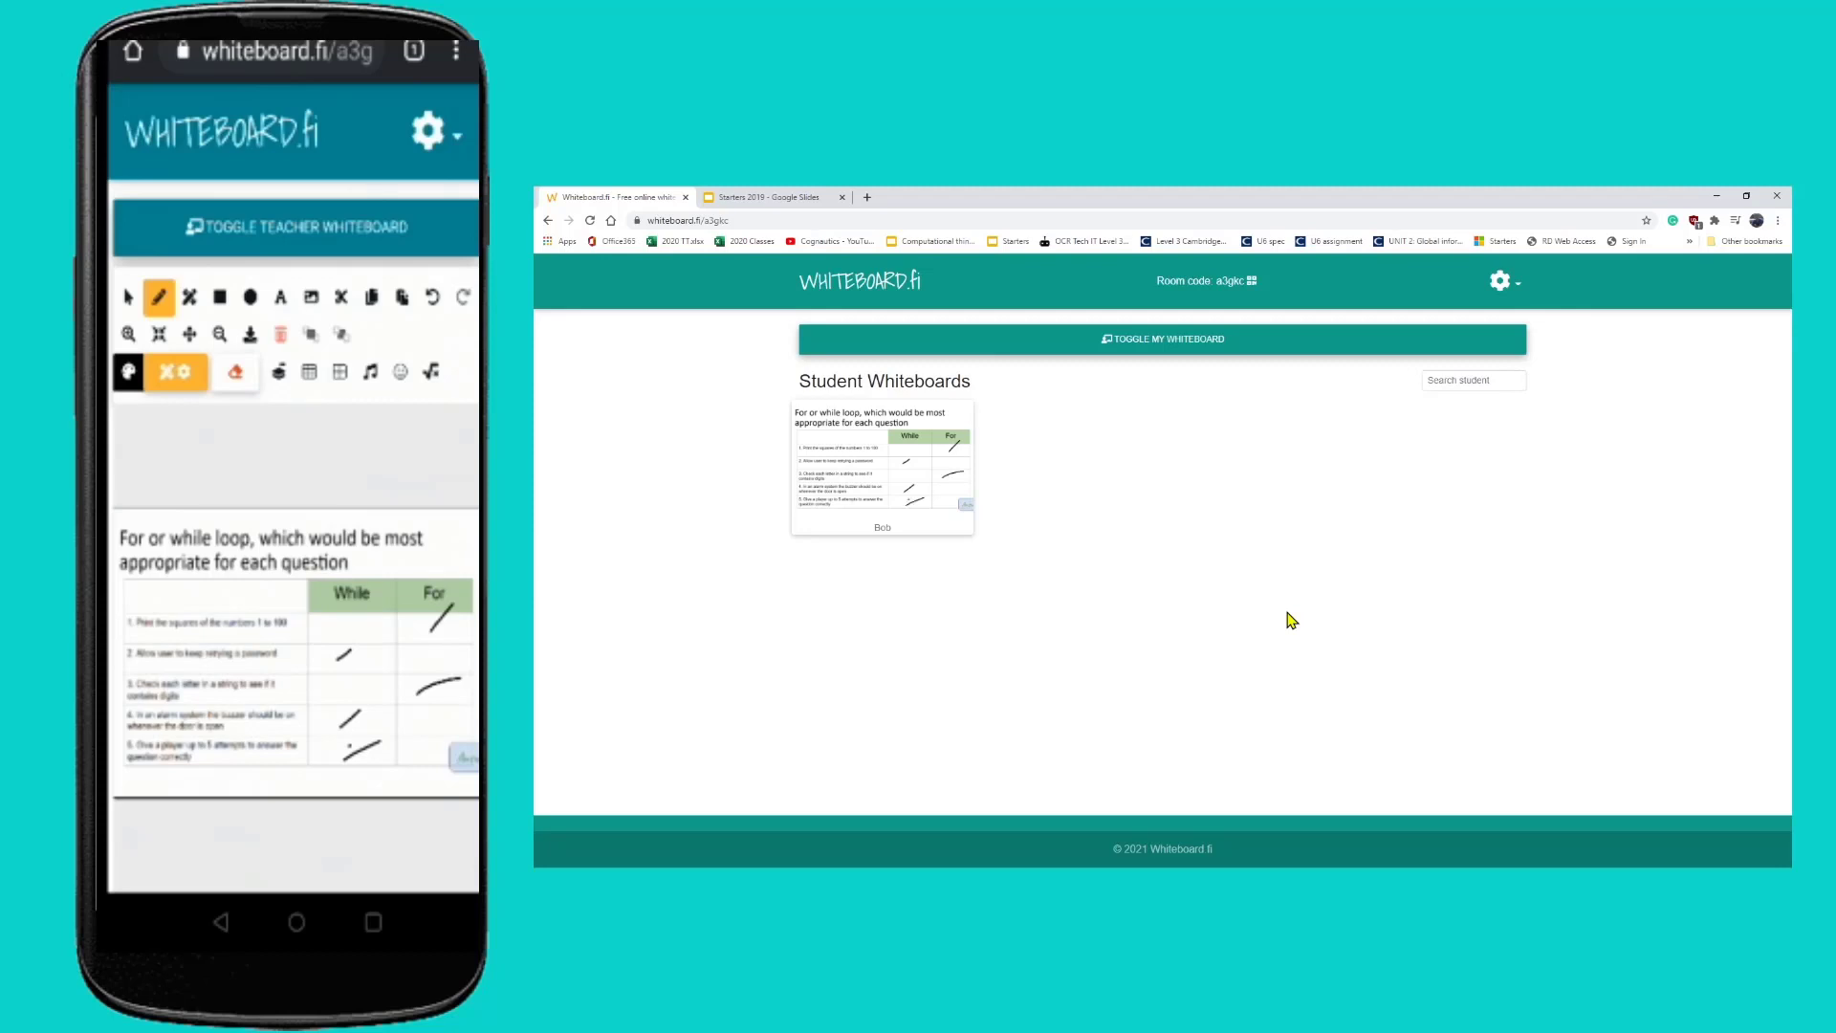
{"action": "left_click", "coordinate": [1248, 336]}
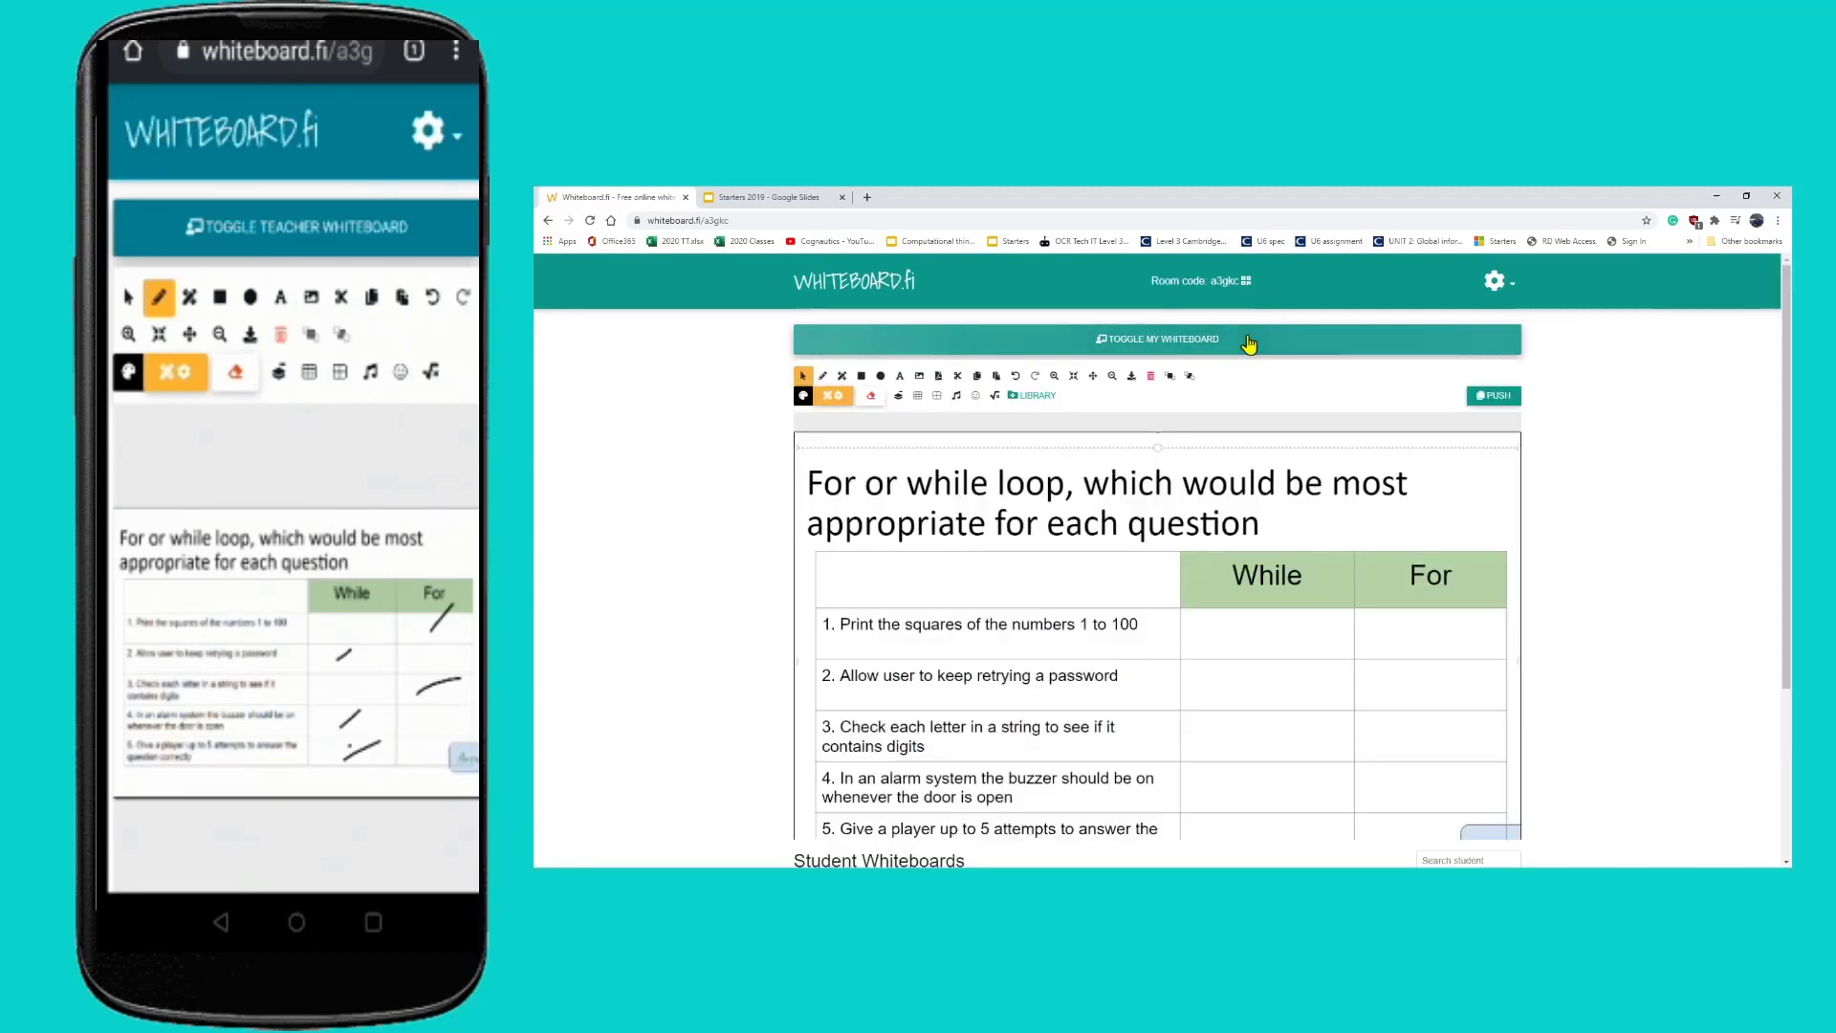
- With the pen, tick For on rows 1 and 3 and While on rows 2, 4 and 5
{"action": "left_click", "coordinate": [822, 378]}
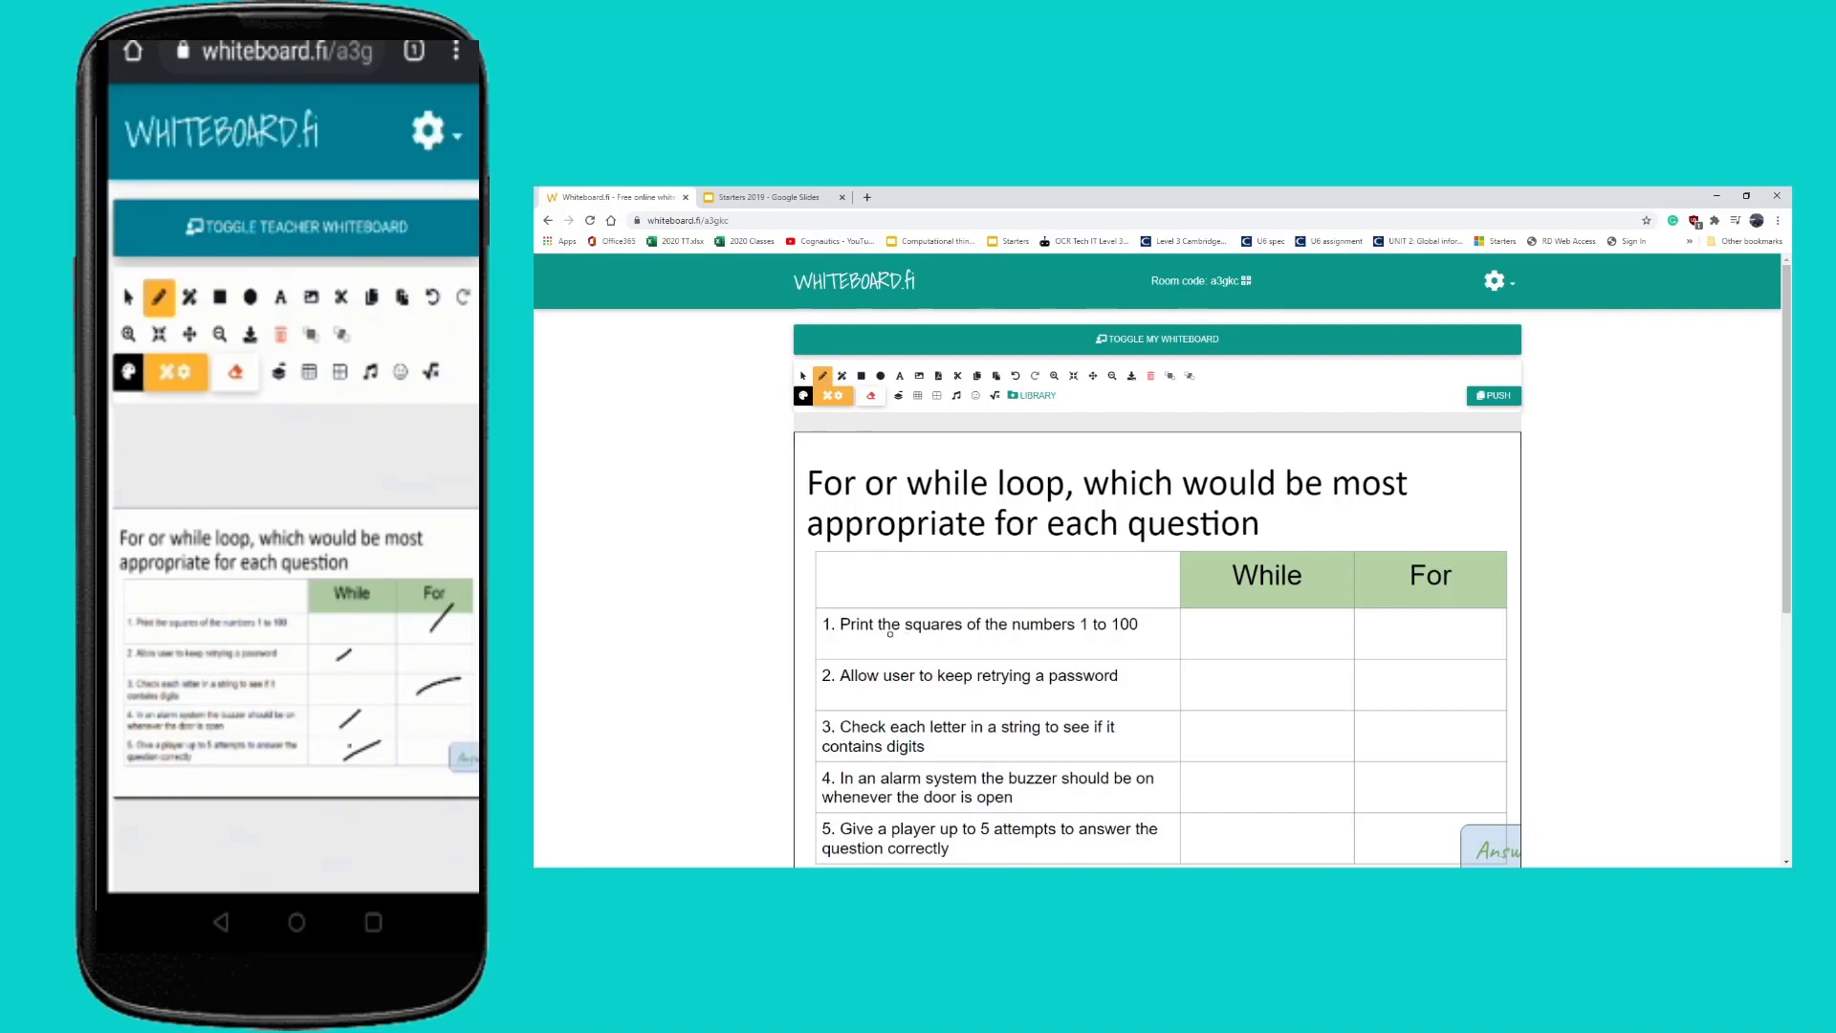
{"action": "left_click_drag", "start_coordinate": [1391, 639], "coordinate": [1432, 606]}
{"action": "left_click_drag", "start_coordinate": [1242, 686], "coordinate": [1288, 650]}
{"action": "left_click_drag", "start_coordinate": [1403, 745], "coordinate": [1421, 733]}
{"action": "left_click_drag", "start_coordinate": [1243, 806], "coordinate": [1293, 765]}
{"action": "left_click_drag", "start_coordinate": [1252, 841], "coordinate": [1332, 781]}
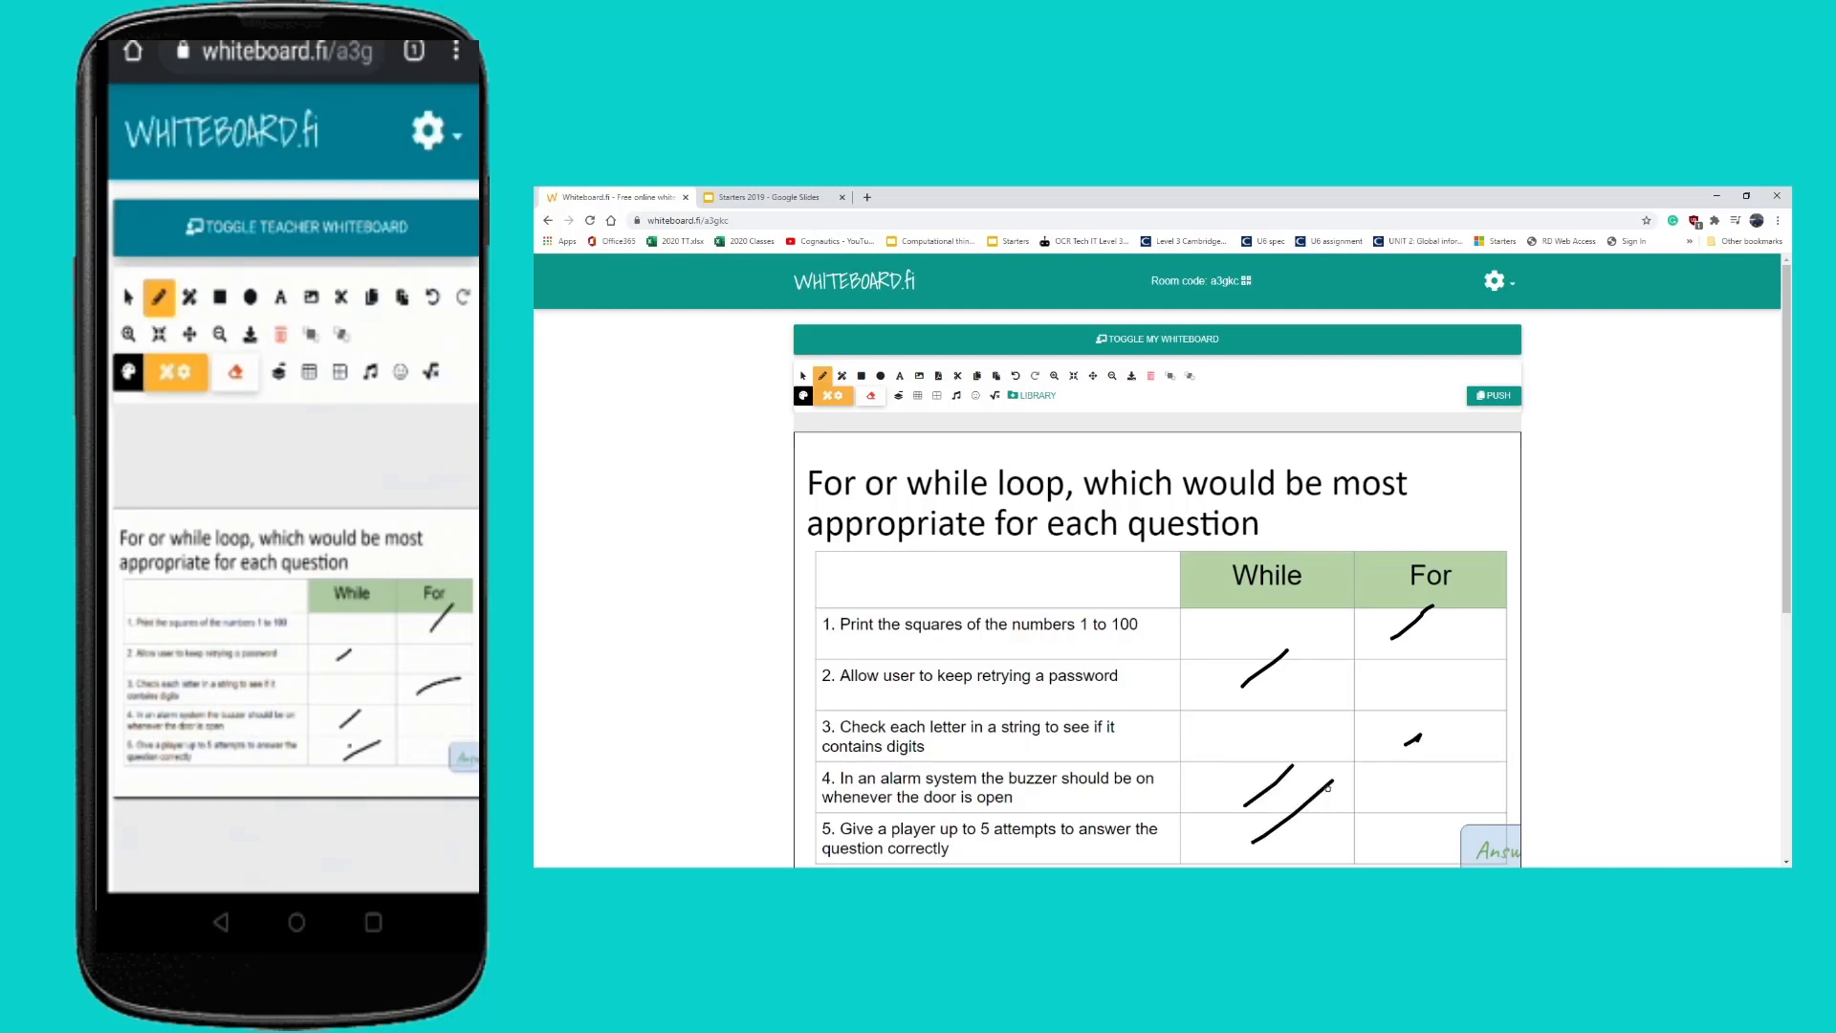